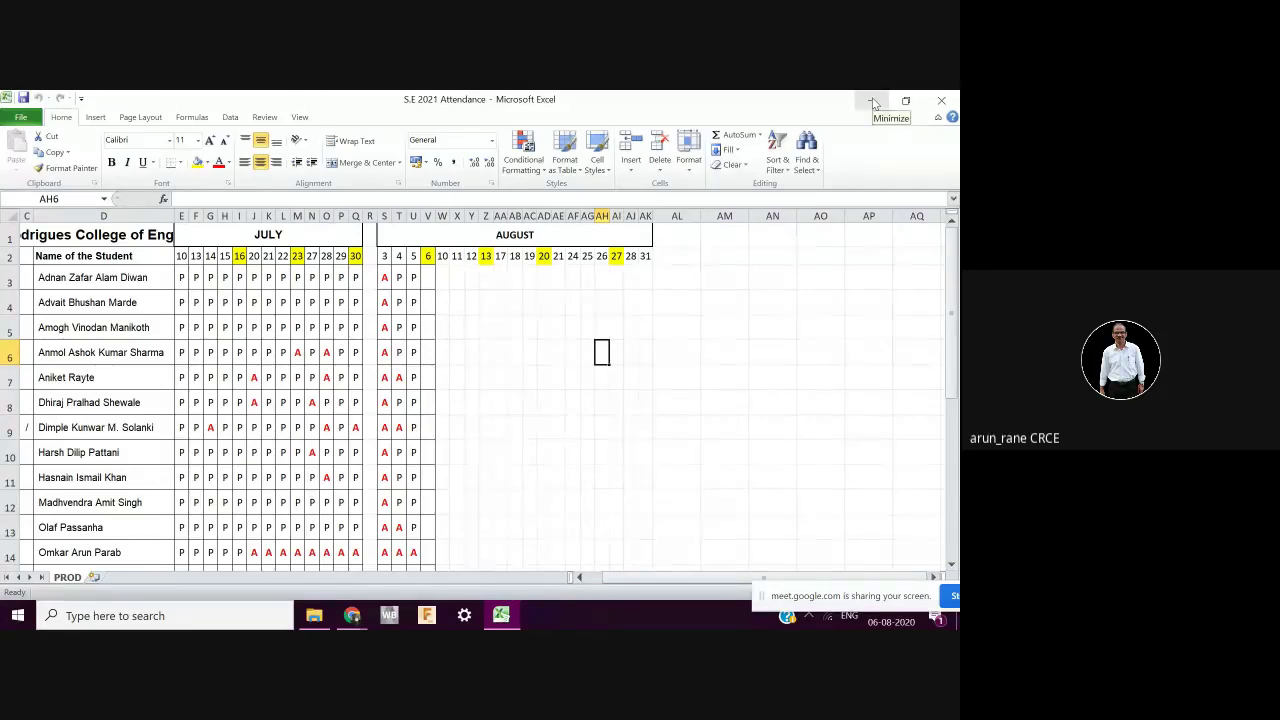
Open the Class List (2020-08-06) web report from the Downloads folder, examine the students' attendance timeline, and close it.
left_click(873, 103)
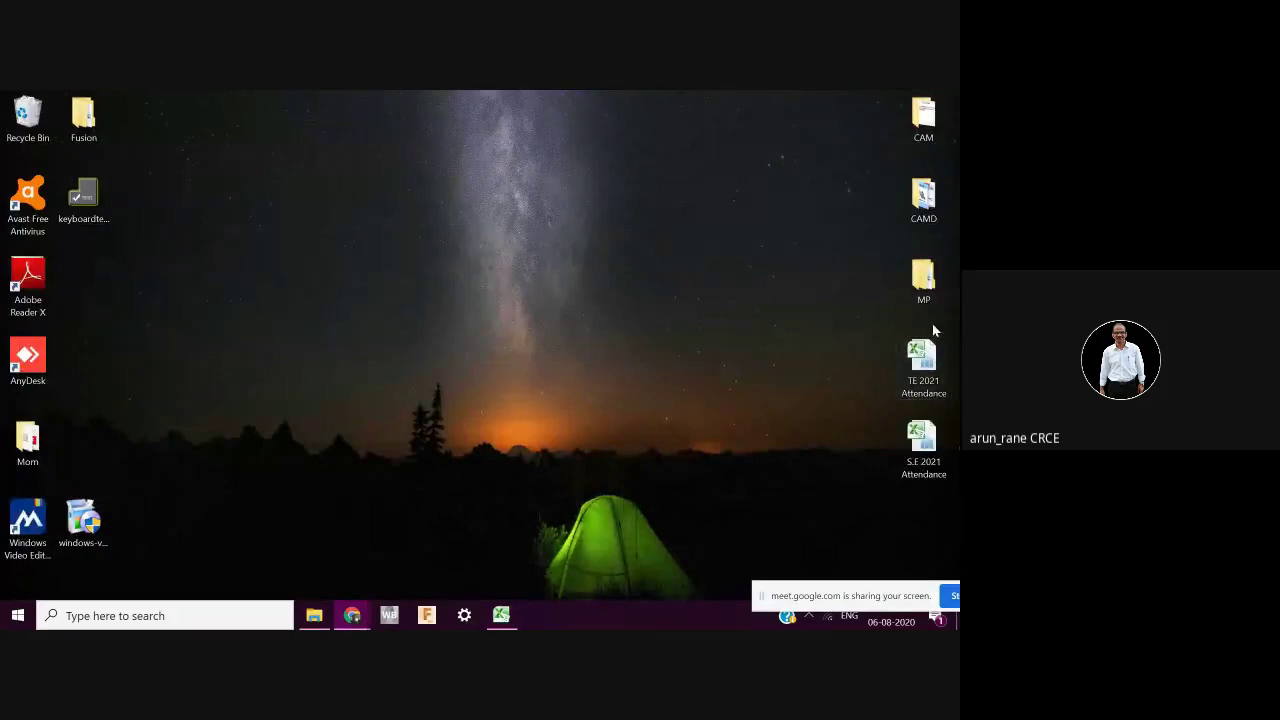
left_click(316, 619)
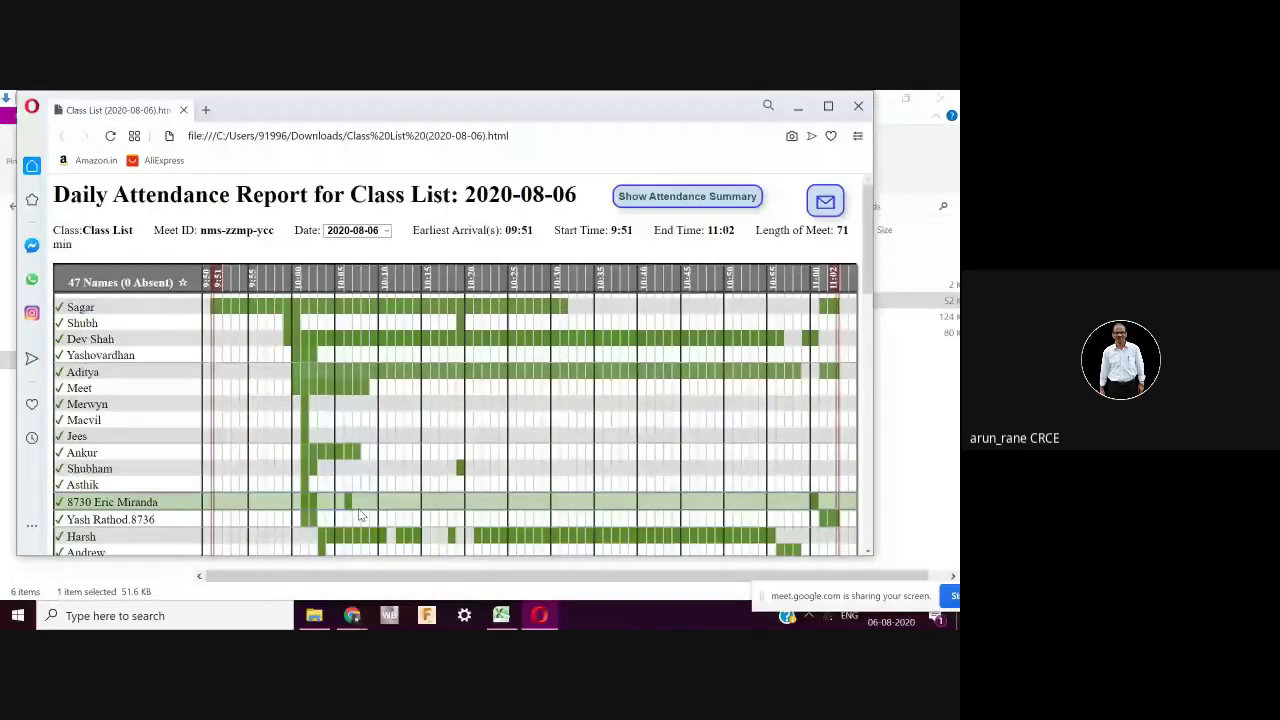
scroll(419, 421, "down", 3)
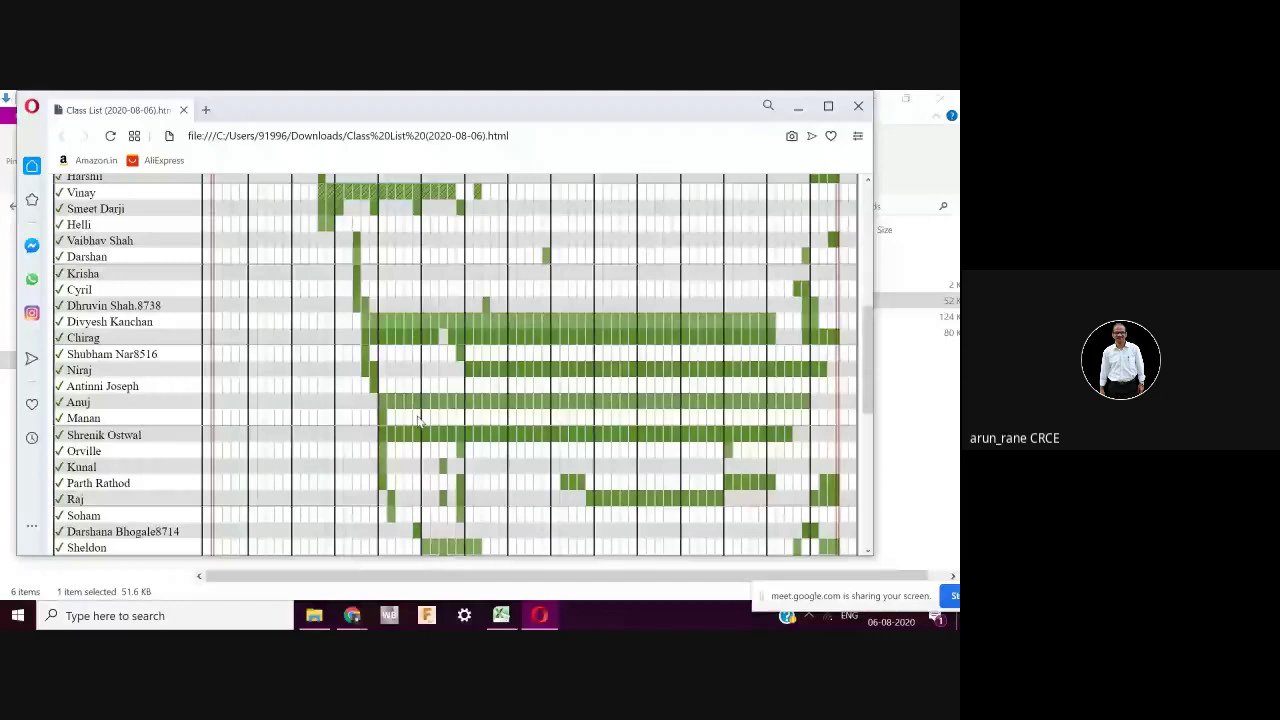
scroll(418, 420, "down", 3)
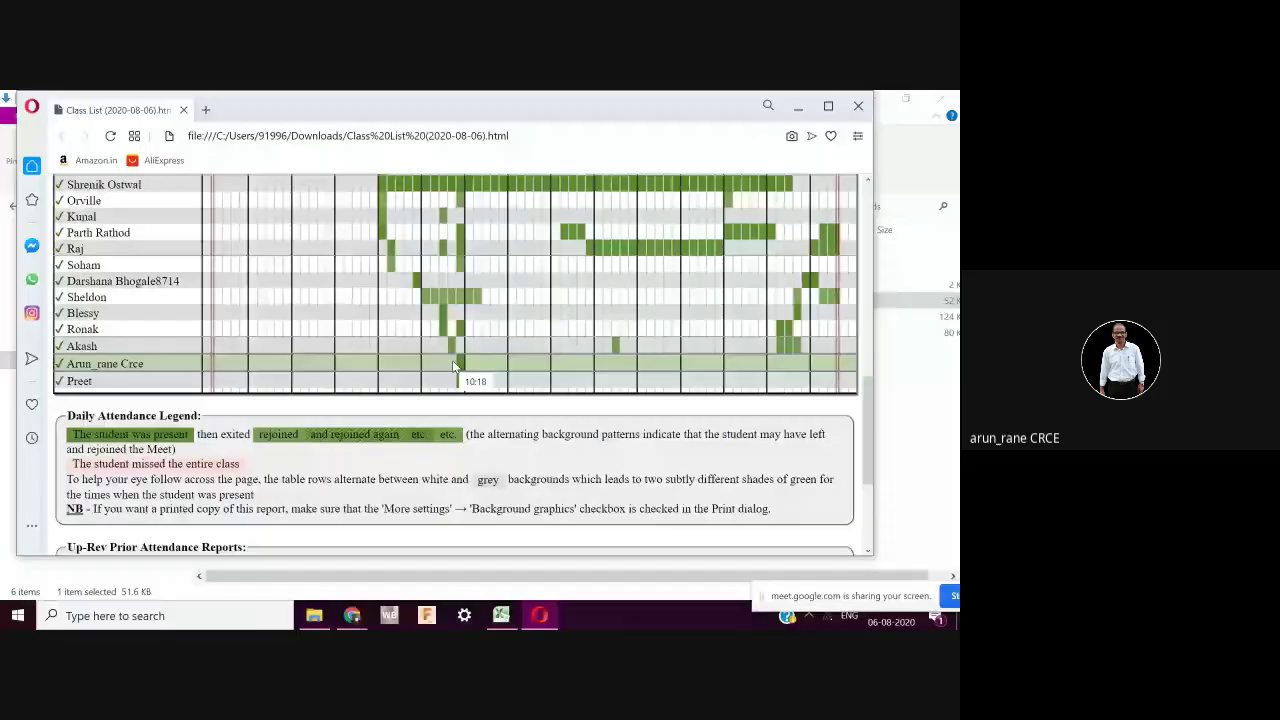
scroll(190, 487, "up", 3)
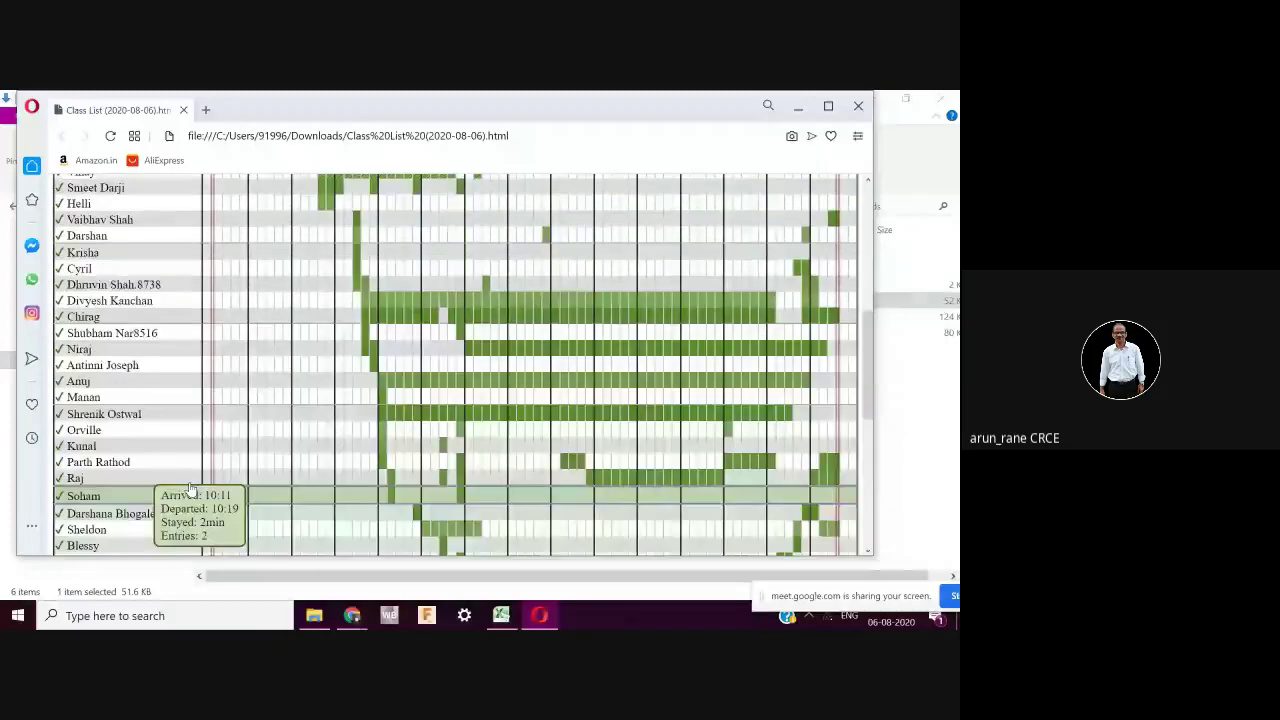
scroll(190, 487, "up", 5)
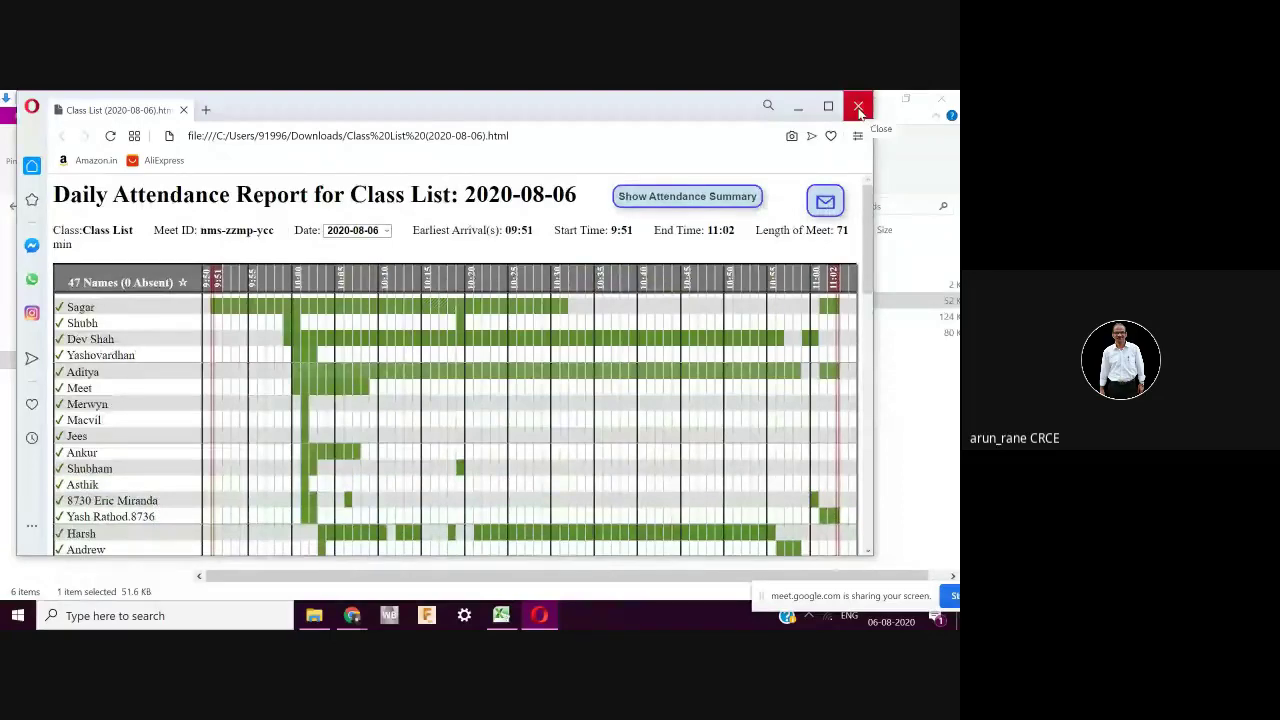
left_click(858, 106)
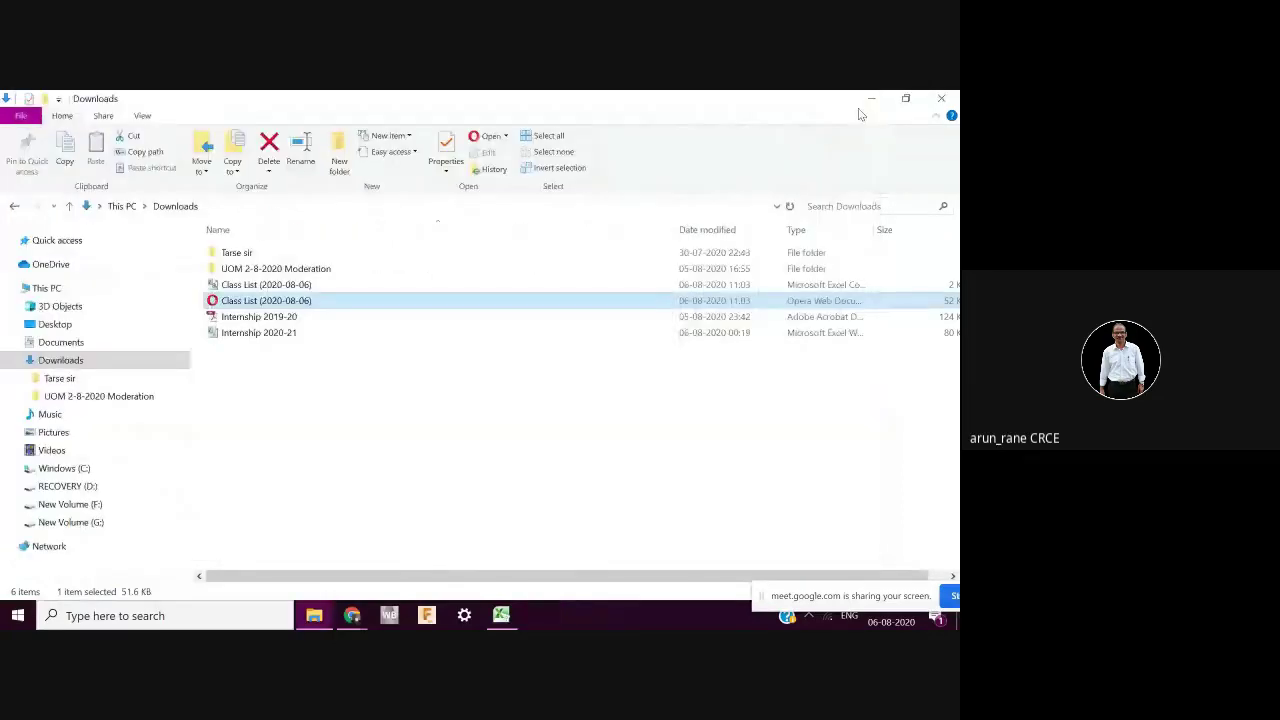
Open the Class List (2020-08-06) spreadsheet from Downloads, examine the logged arrival times, and close it.
left_click(272, 286)
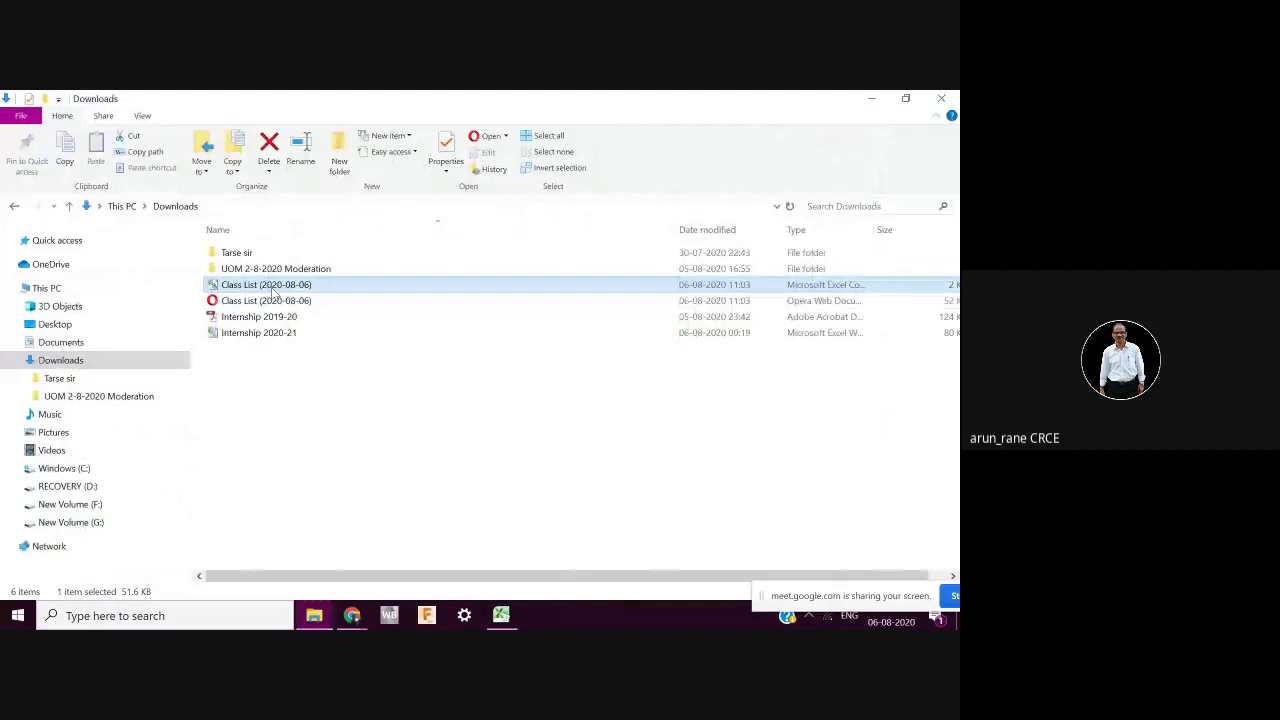
double_click(272, 286)
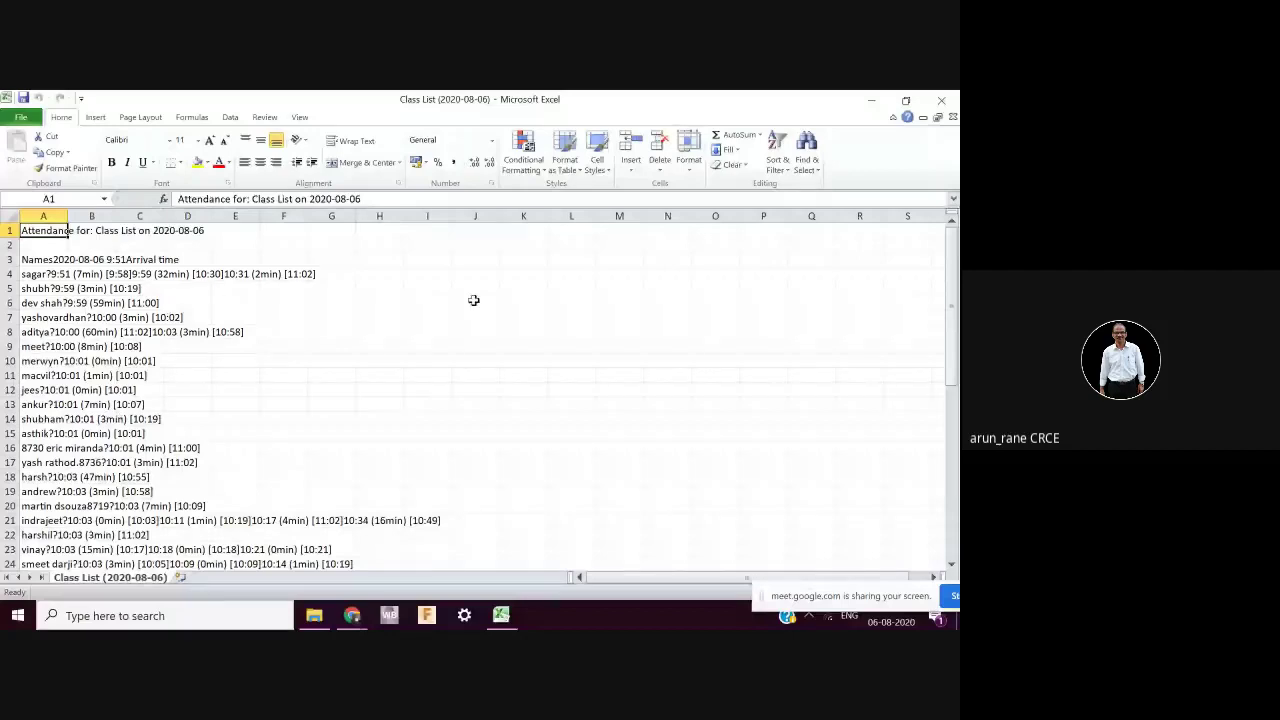
left_click(941, 103)
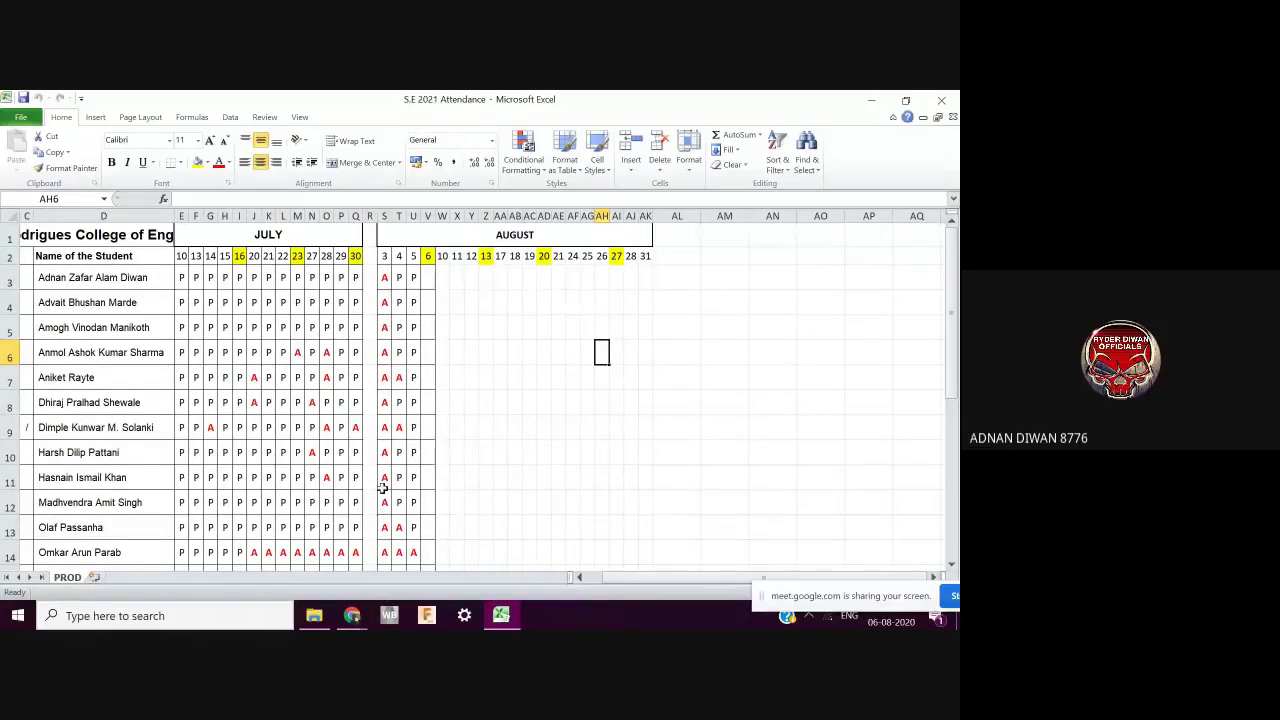
Examine the July and August attendance marks for all students in the S.E 2021 Attendance register.
scroll(382, 487, "down", 5)
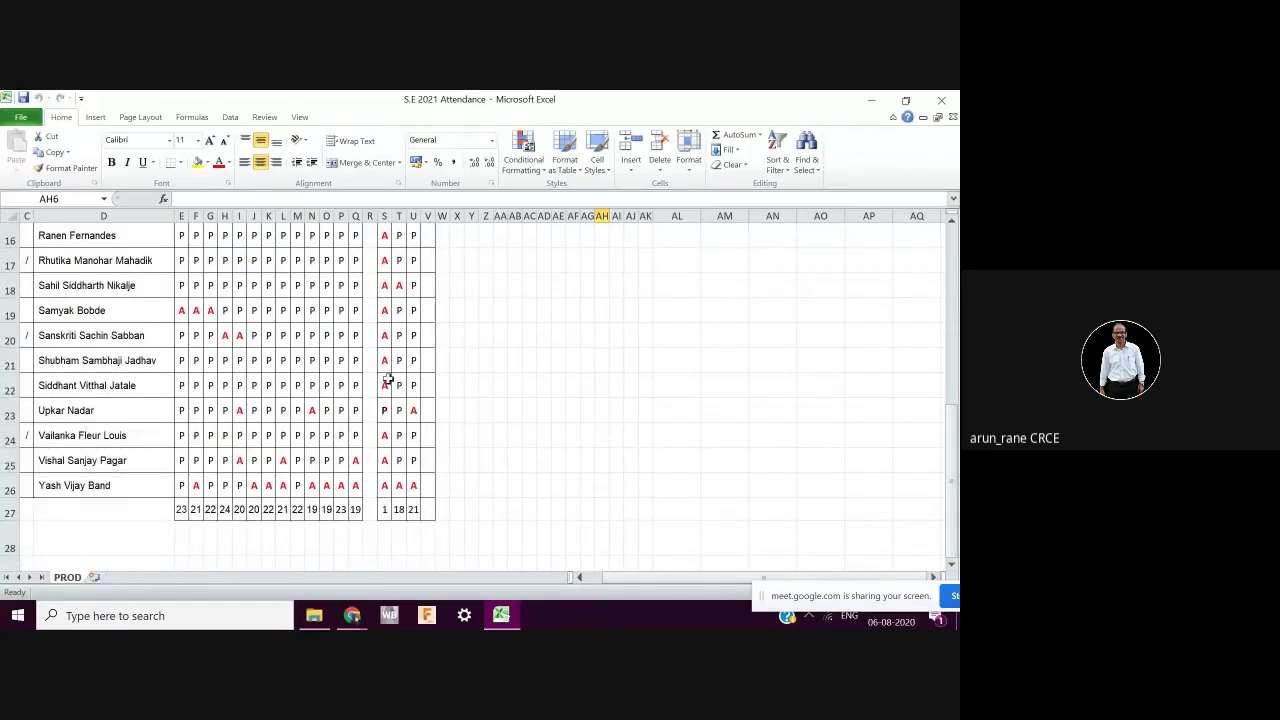
scroll(389, 370, "up", 1)
scroll(389, 370, "up", 4)
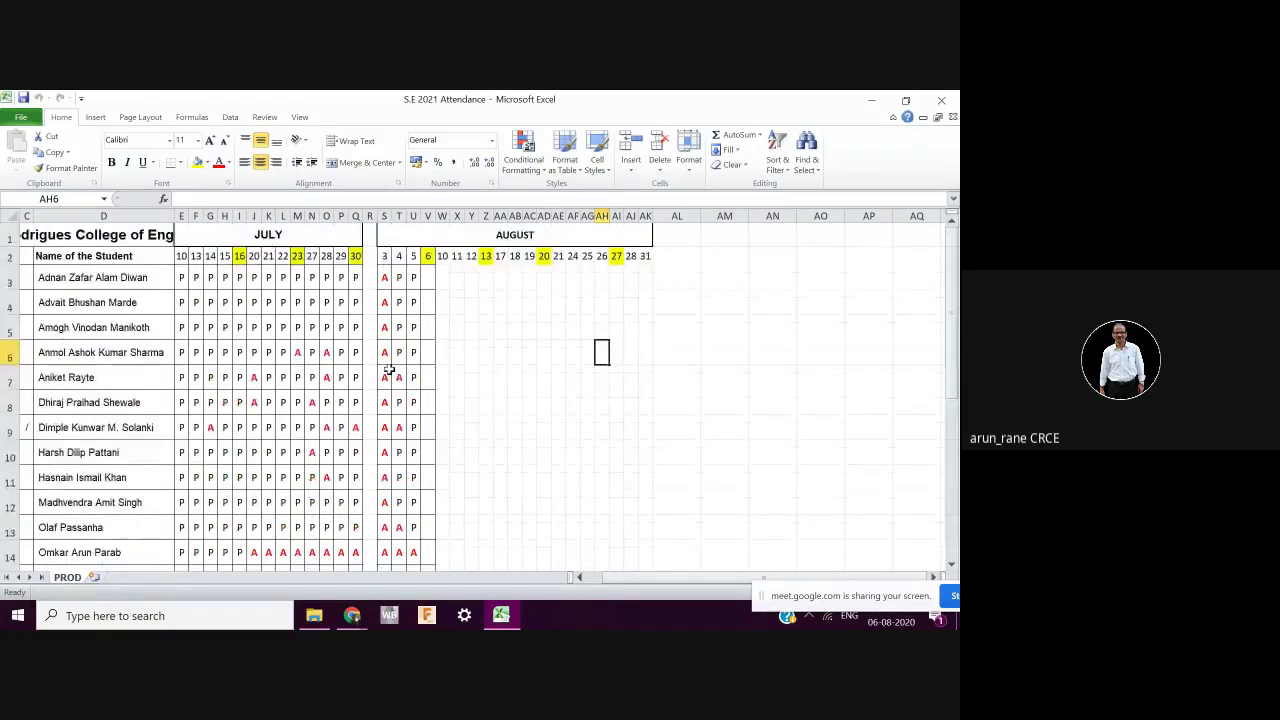
scroll(389, 370, "down", 5)
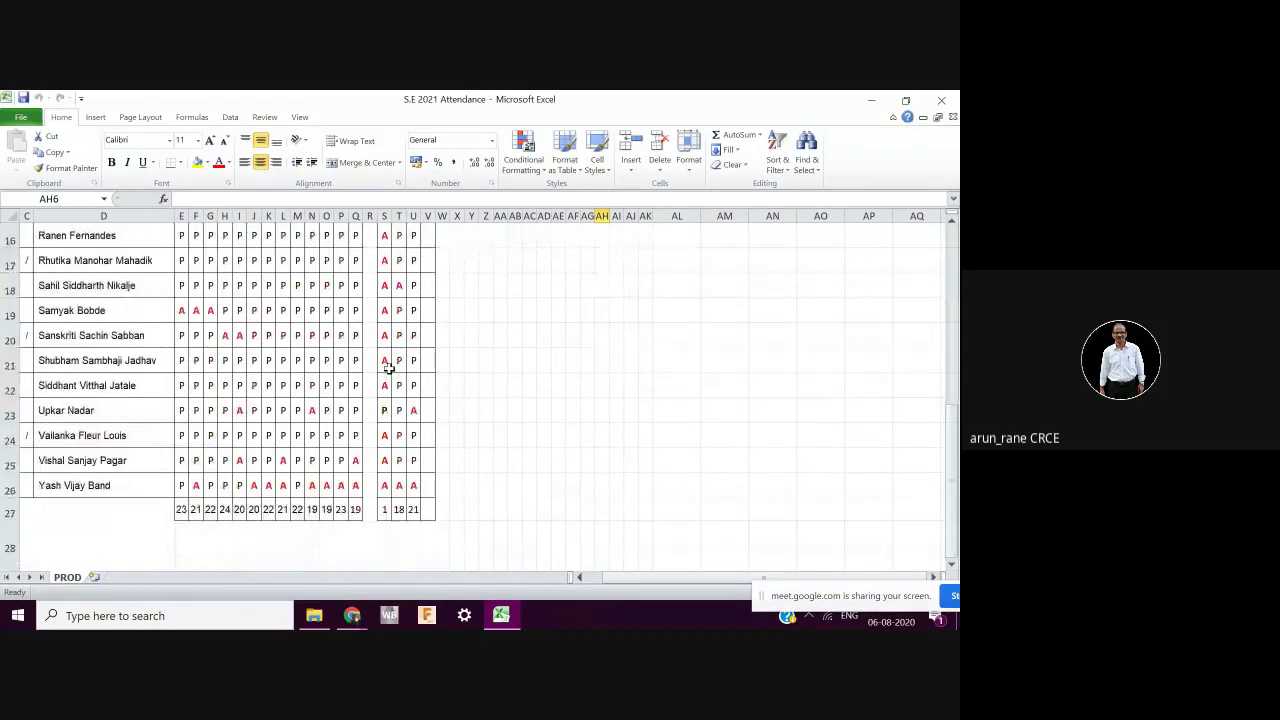
scroll(174, 437, "up", 5)
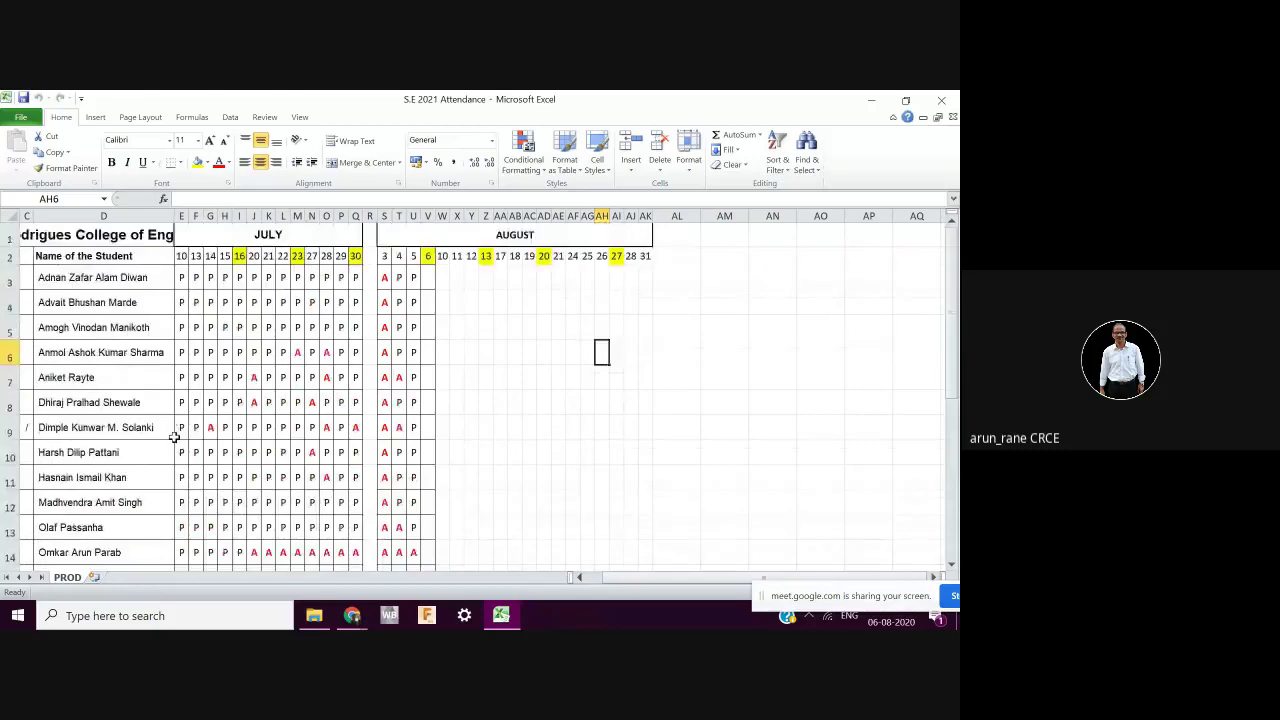
scroll(174, 437, "down", 6)
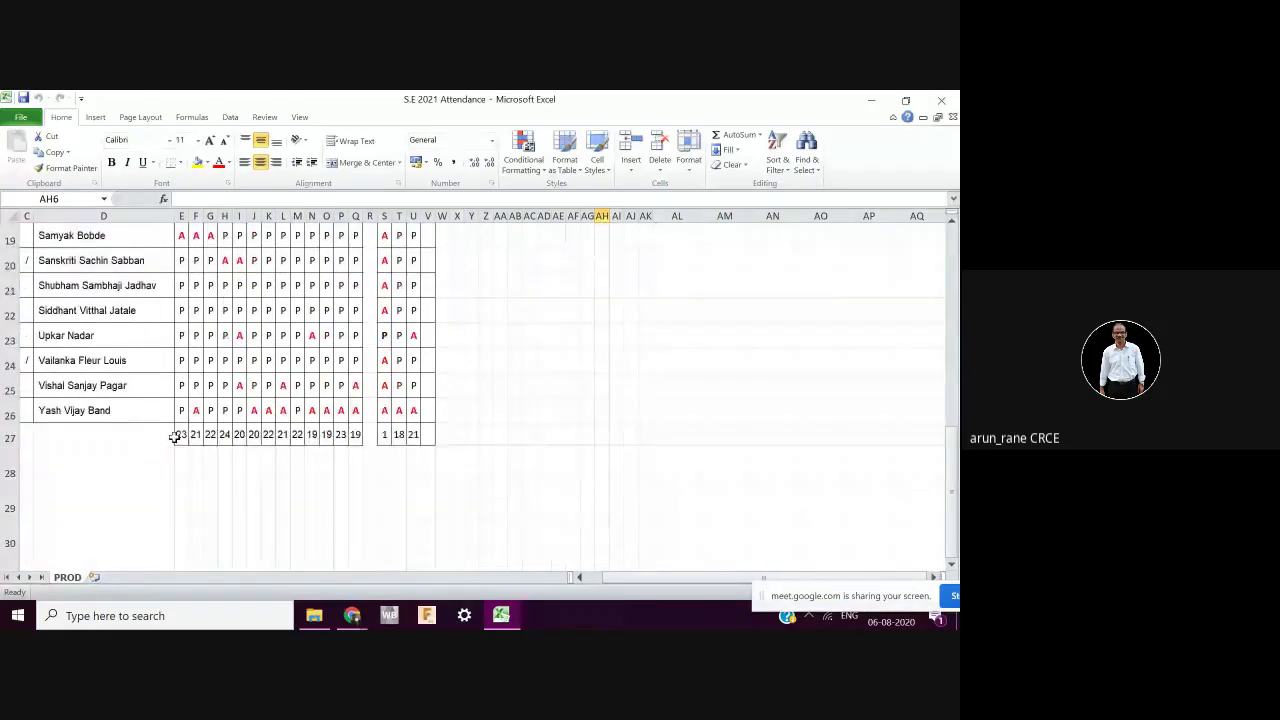
scroll(174, 437, "up", 3)
scroll(174, 437, "up", 3)
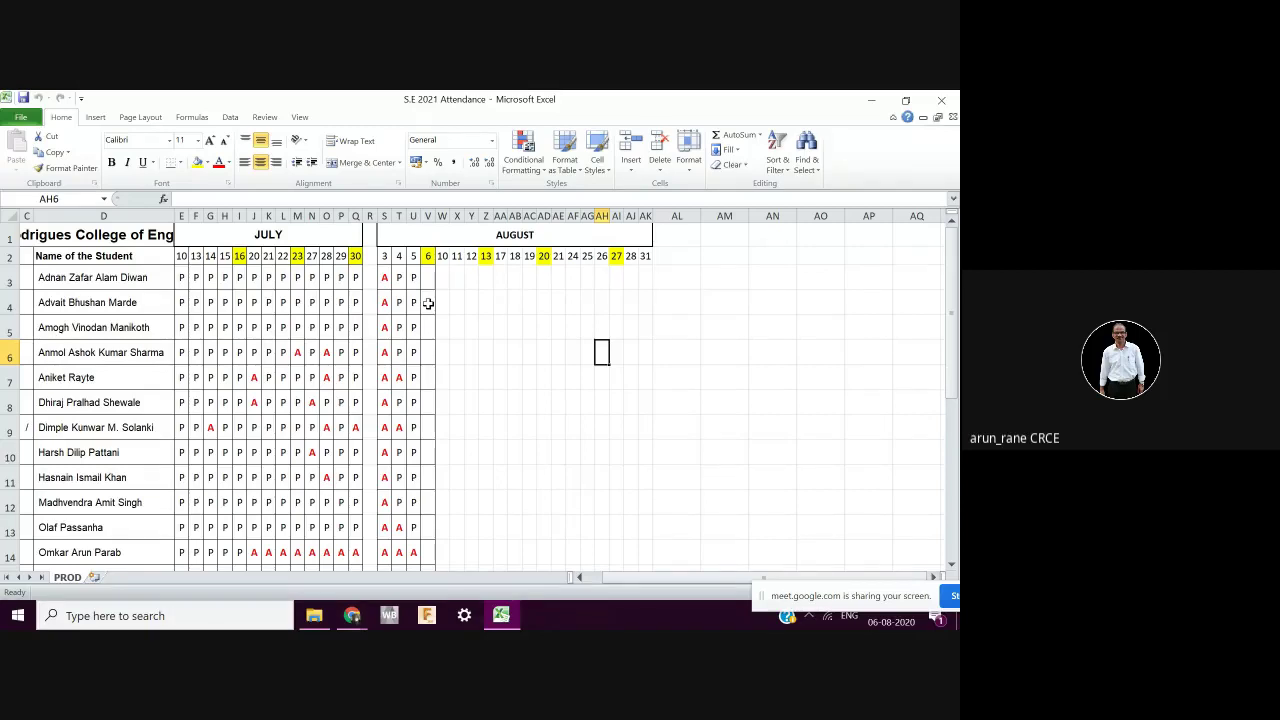
Enter A in the 6 August column for the students in rows 4, 6, 7 and 8.
left_click(428, 303)
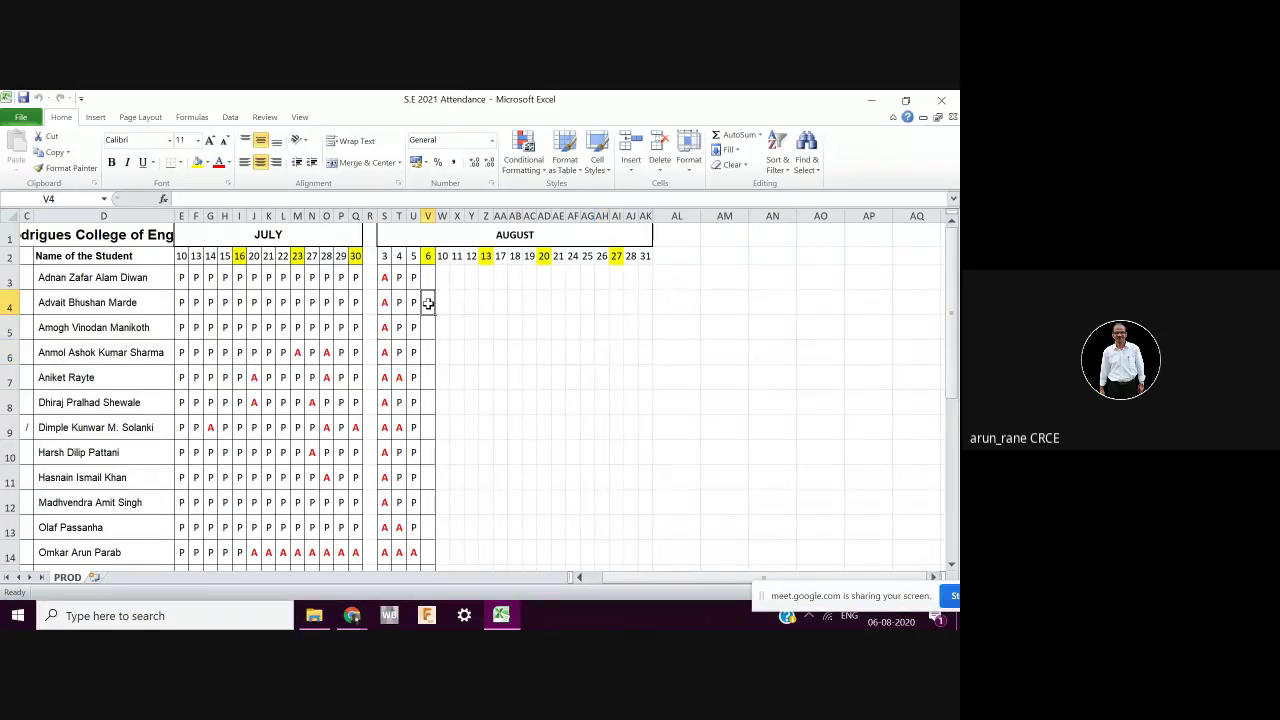
type("A")
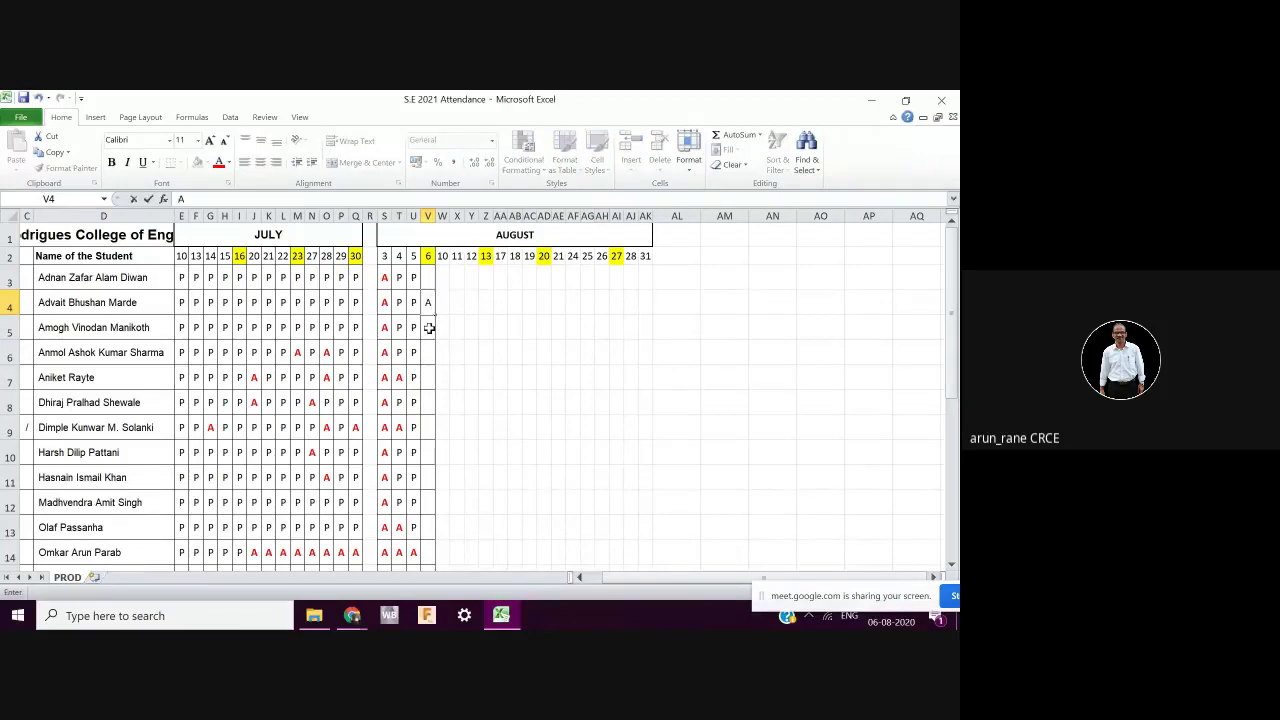
key("Return")
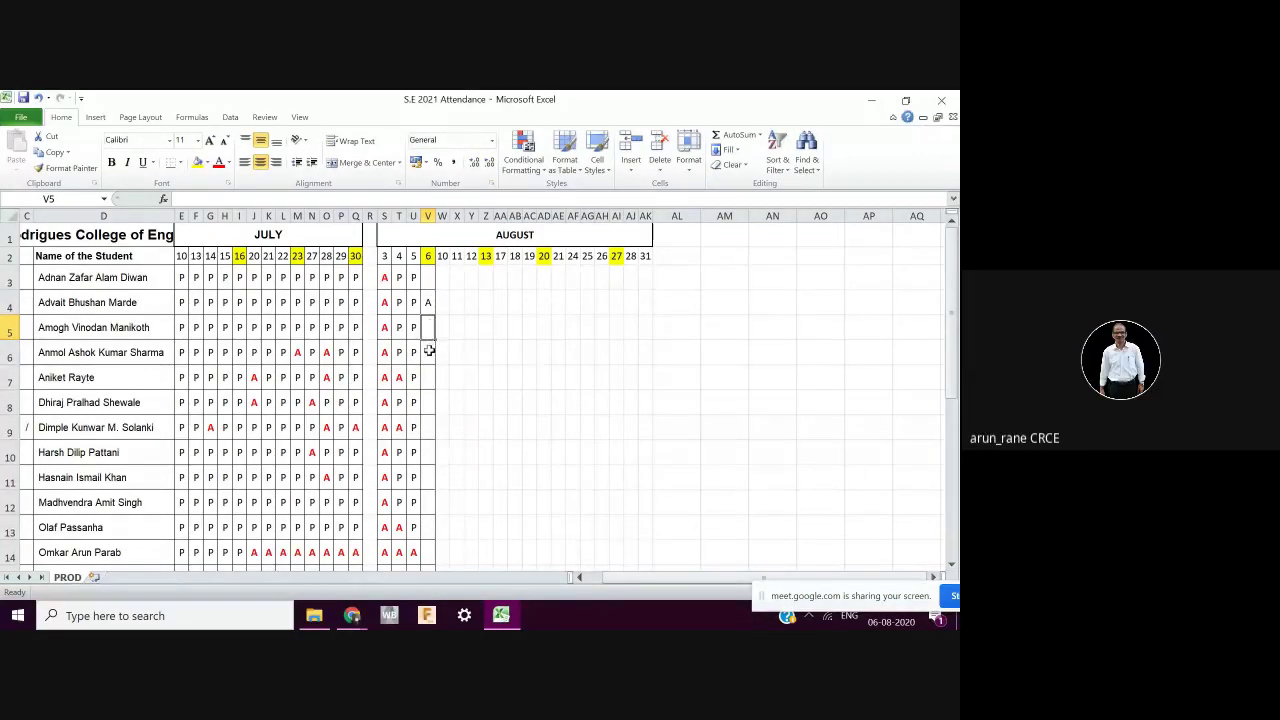
left_click(428, 351)
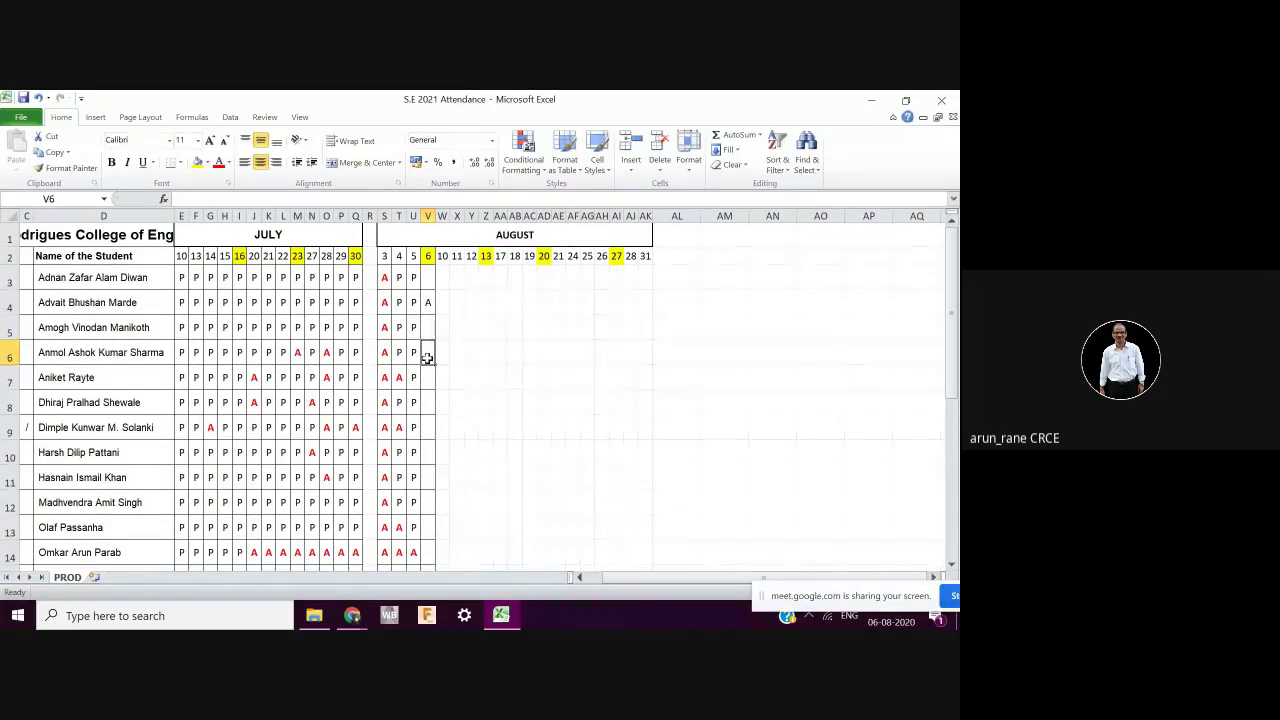
type("A")
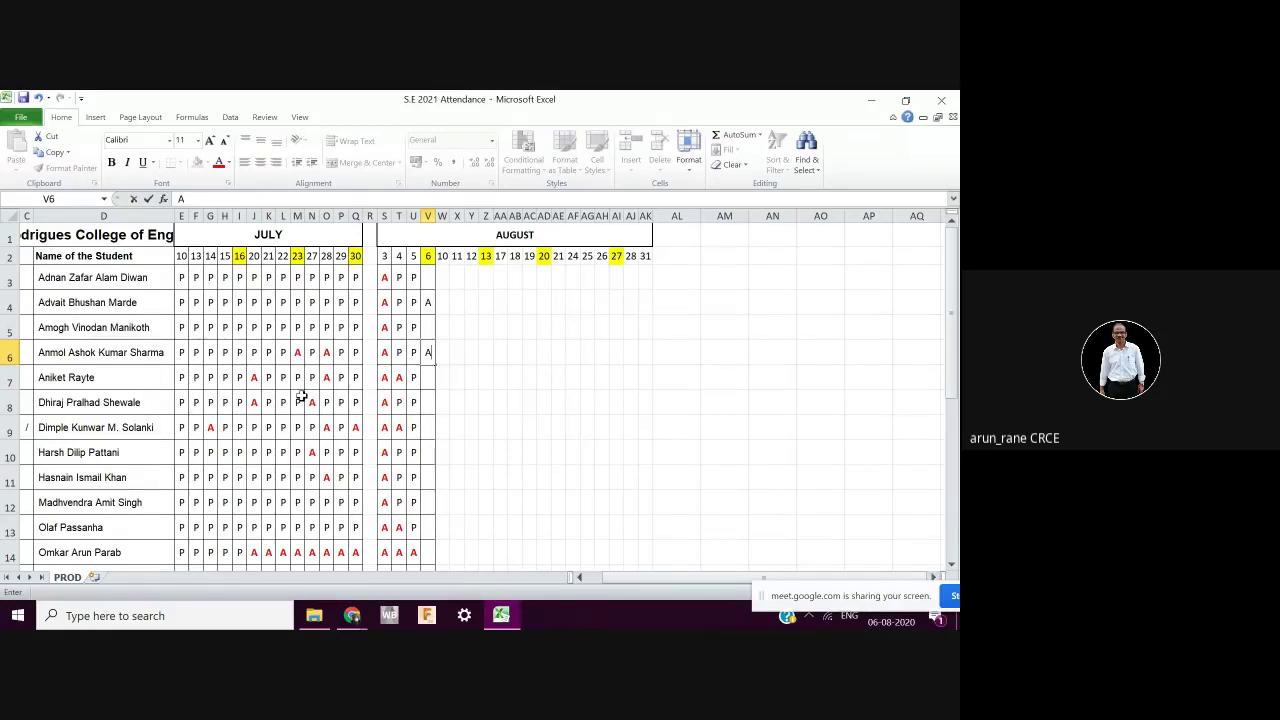
left_click(428, 377)
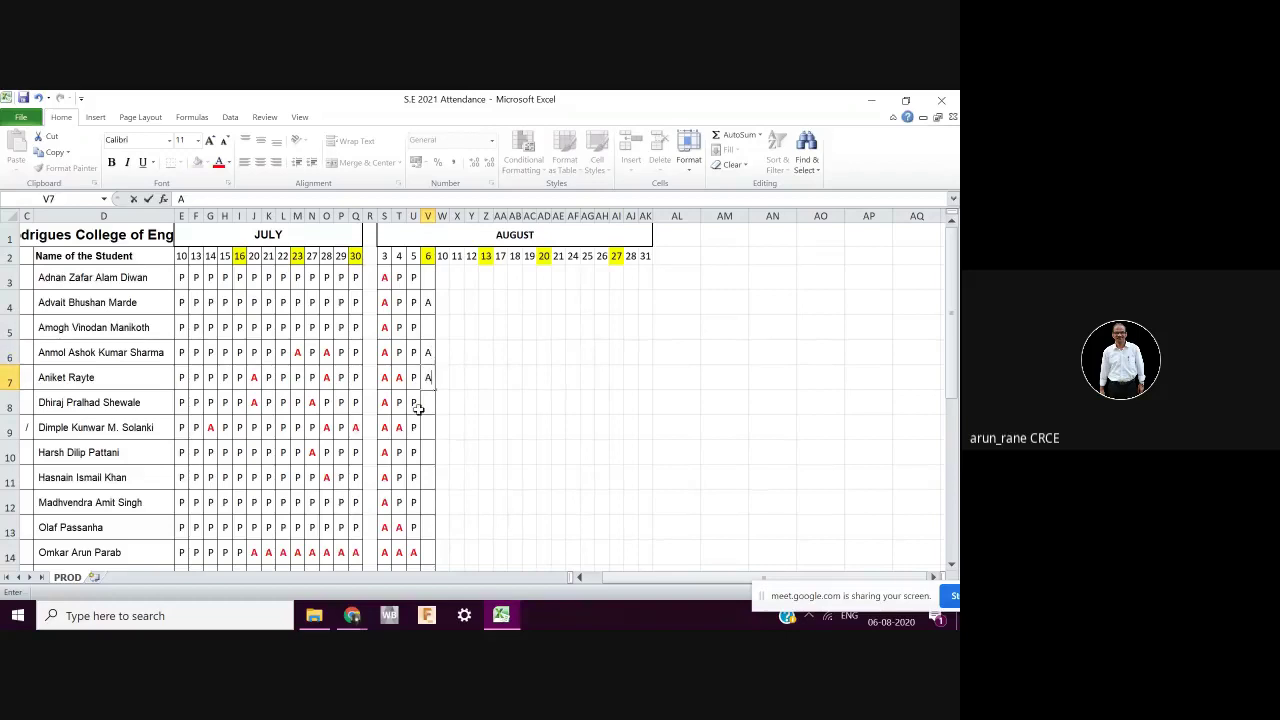
type("A")
left_click(428, 404)
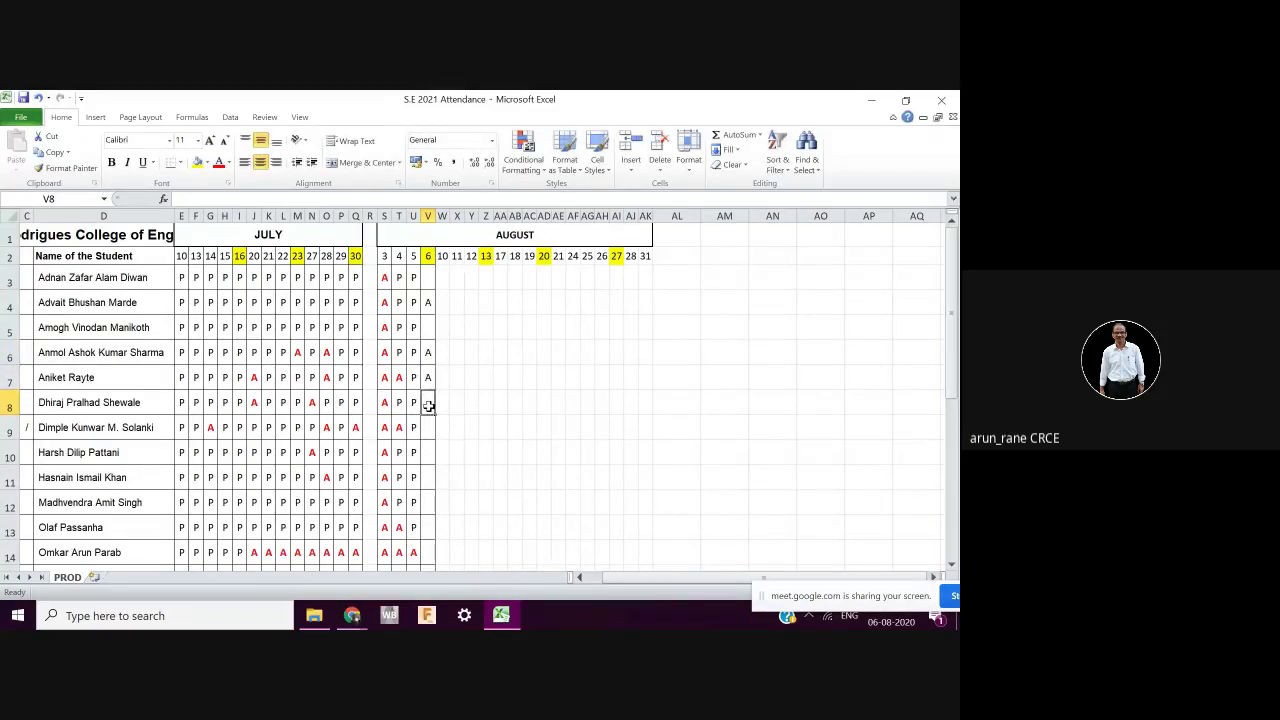
type("A")
left_click(428, 429)
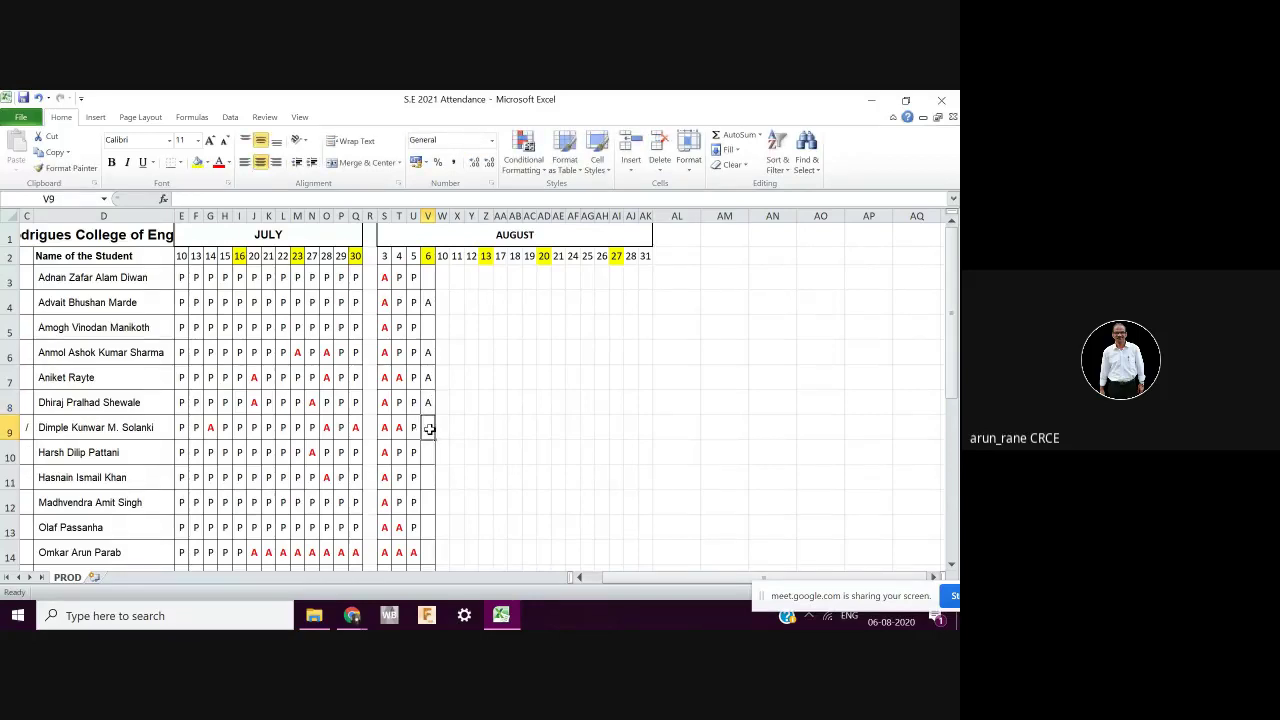
type("A")
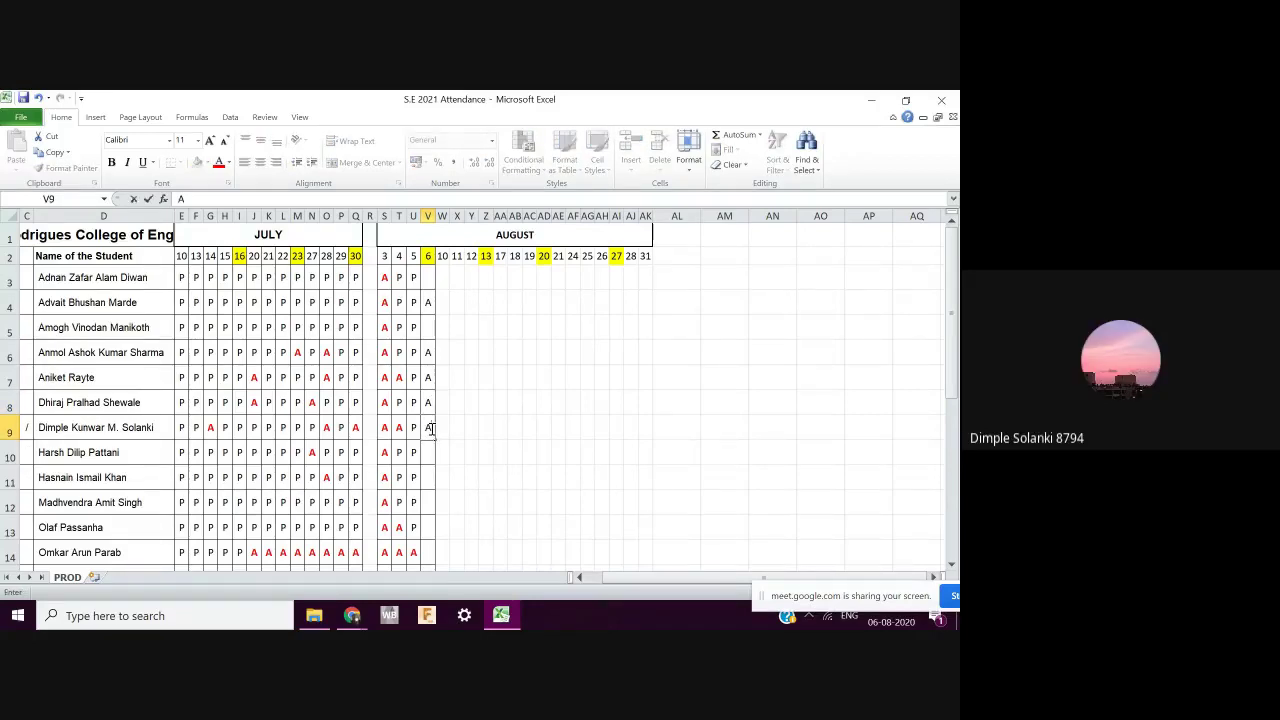
key("BackSpace")
key("Escape")
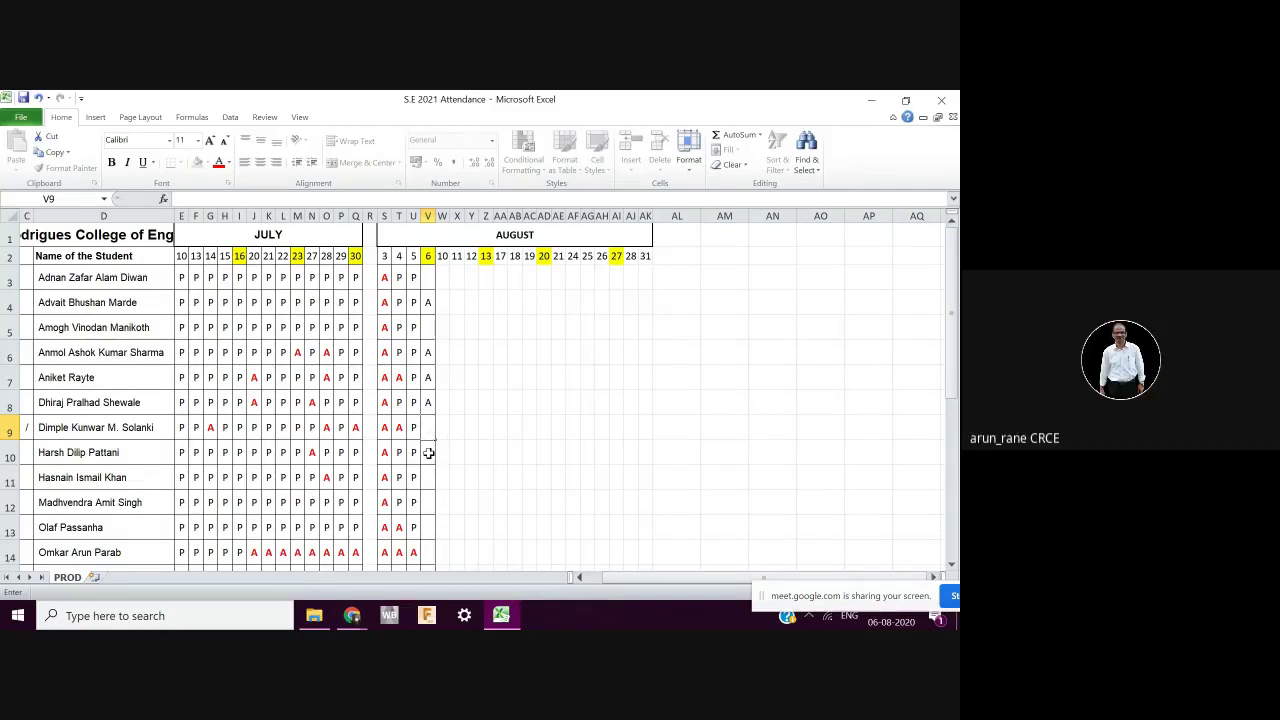
key("Return")
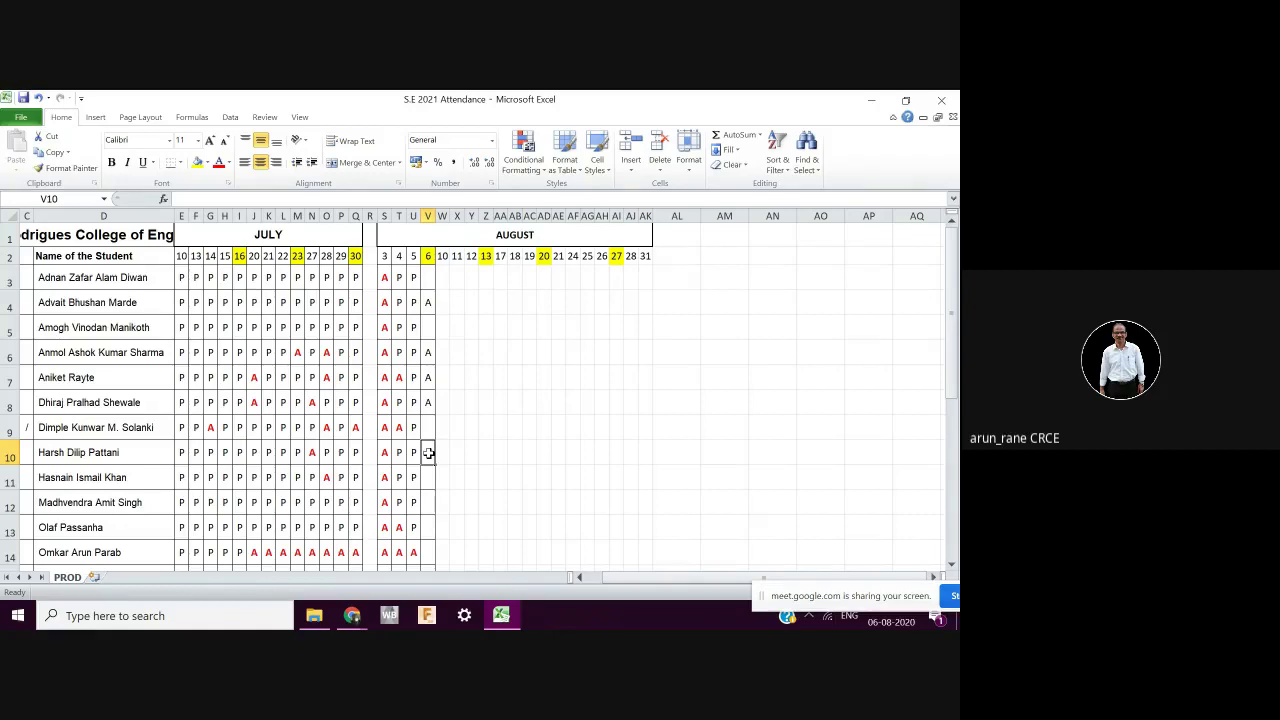
Enter A in the 6 August column for the students in rows 10 and 11.
type("A")
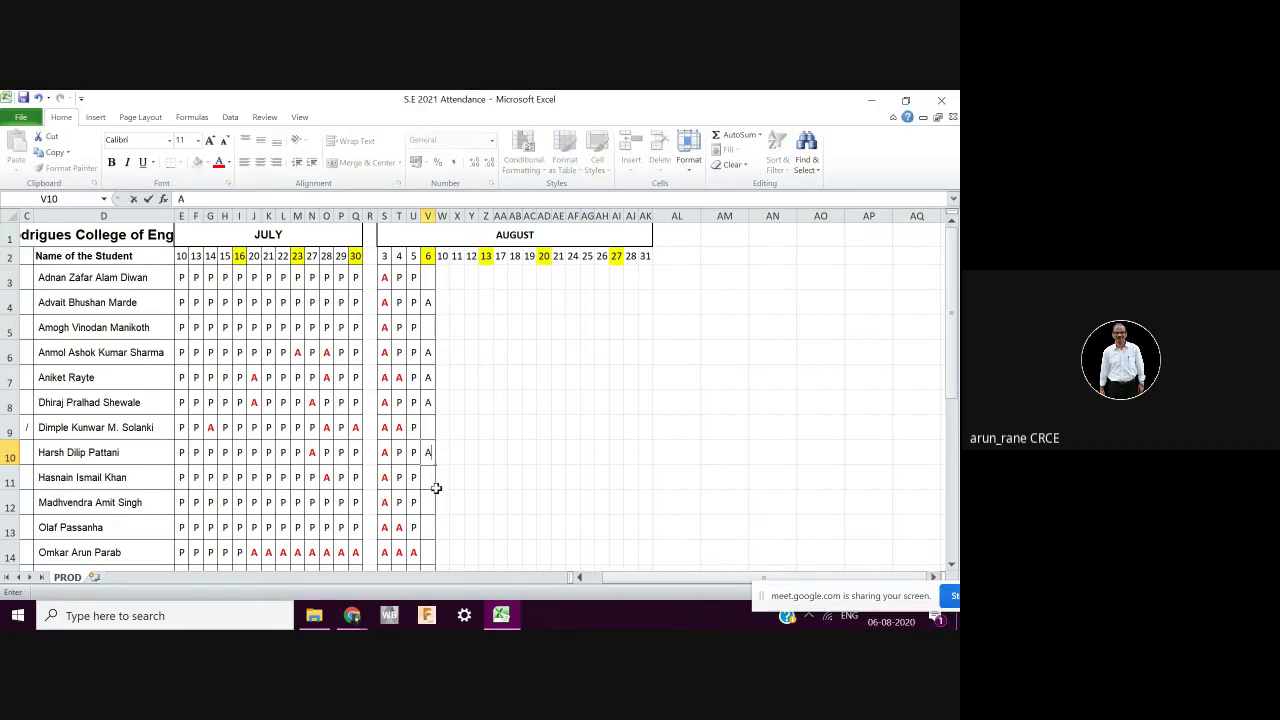
left_click(429, 482)
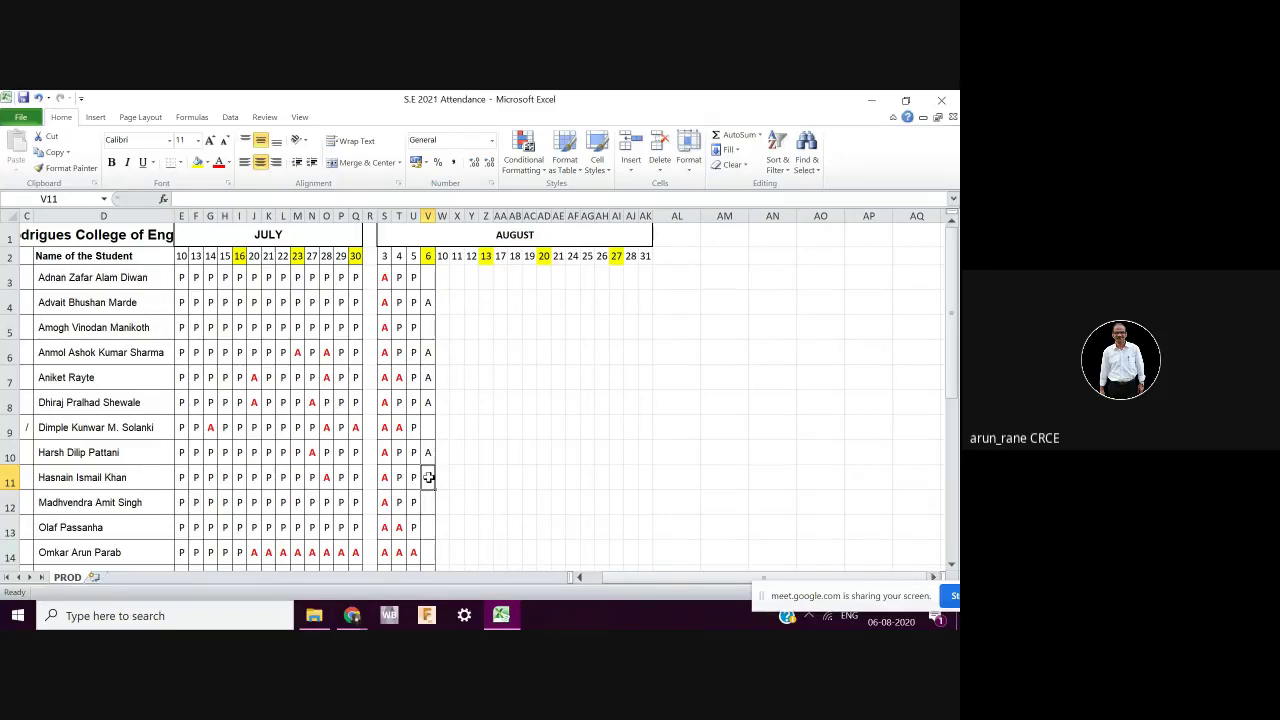
type("A")
key("Return")
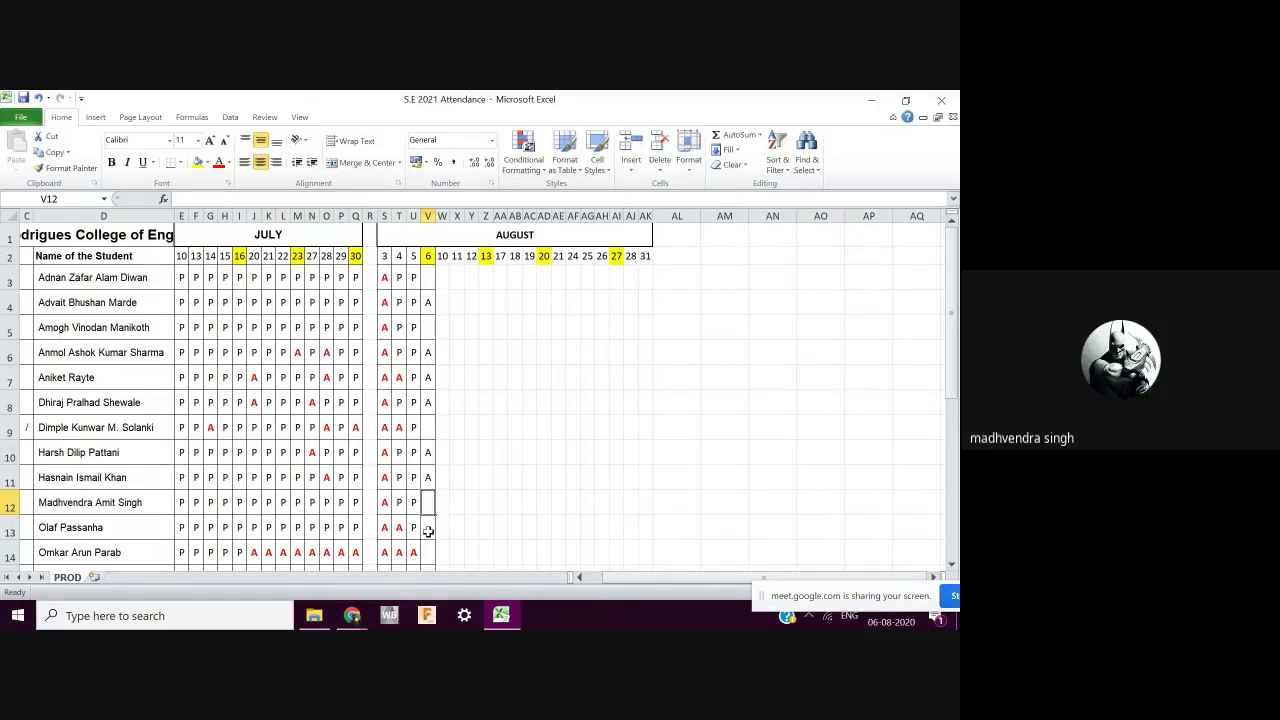
Examine the August attendance rows of the students in rows 13 to 17 without entering marks for 6 August.
left_click(428, 530)
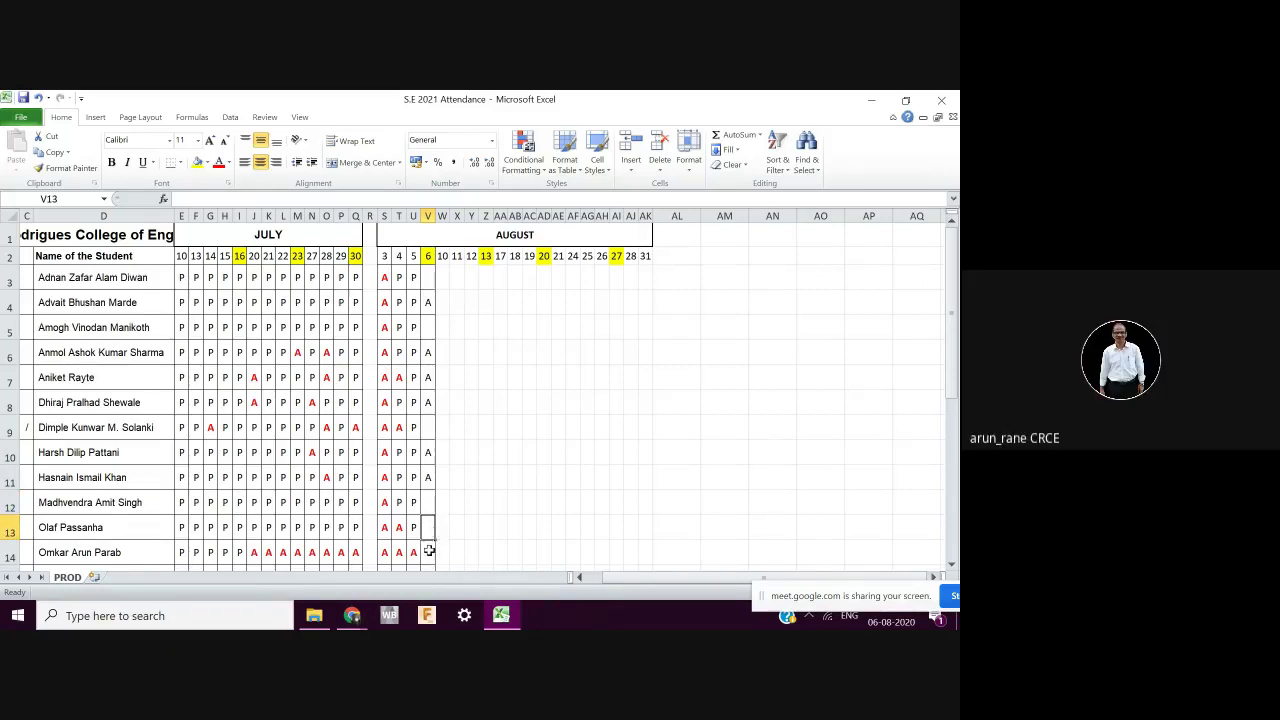
left_click(427, 556)
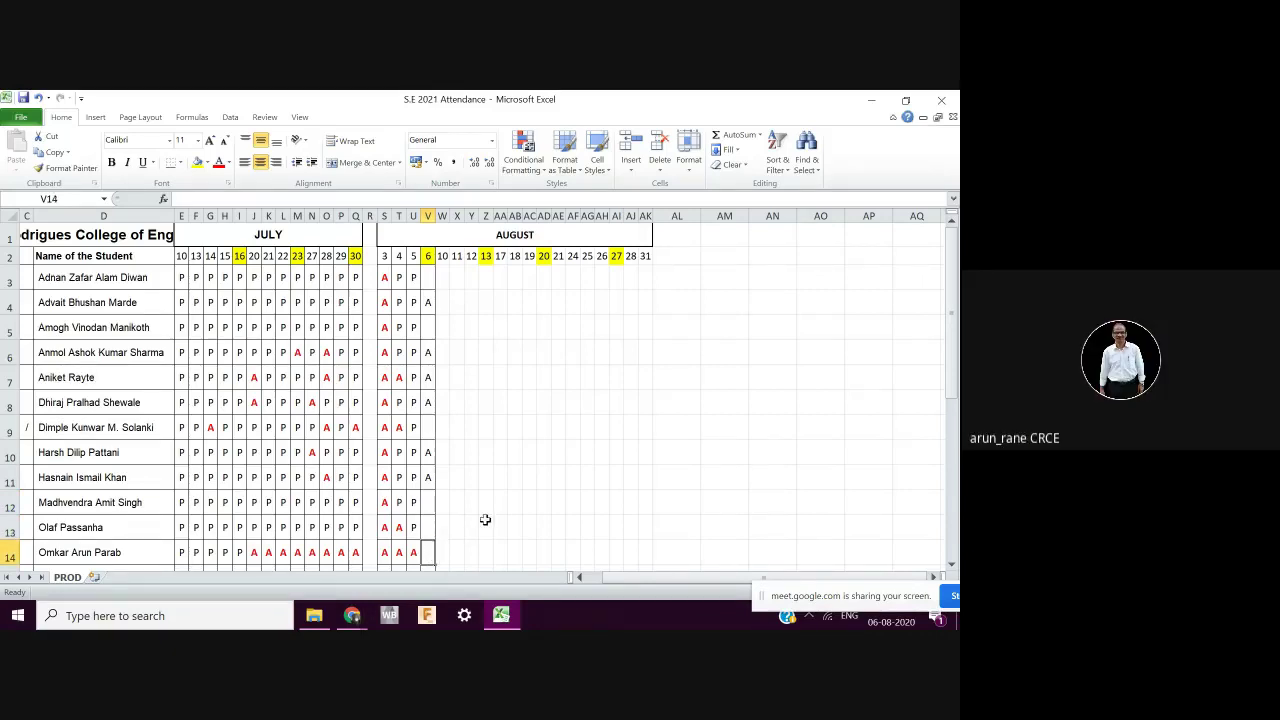
scroll(485, 519, "down", 2)
scroll(485, 519, "down", 2)
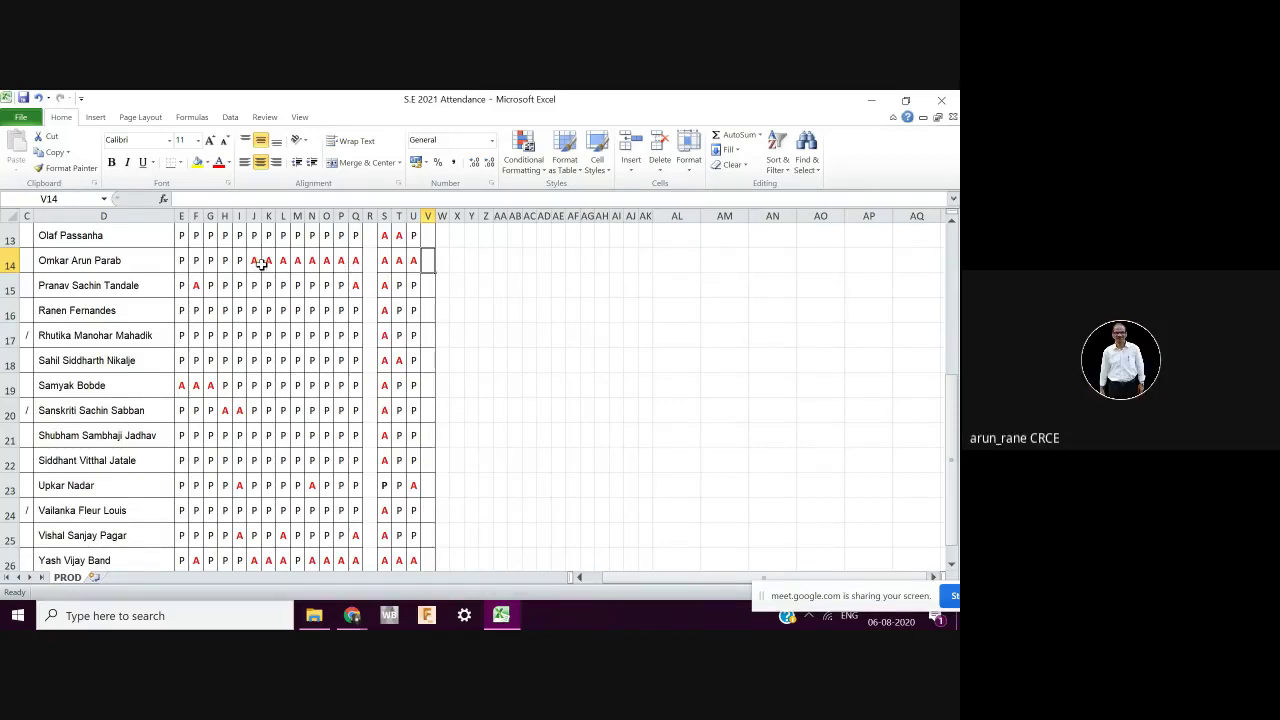
scroll(277, 284, "up", 3)
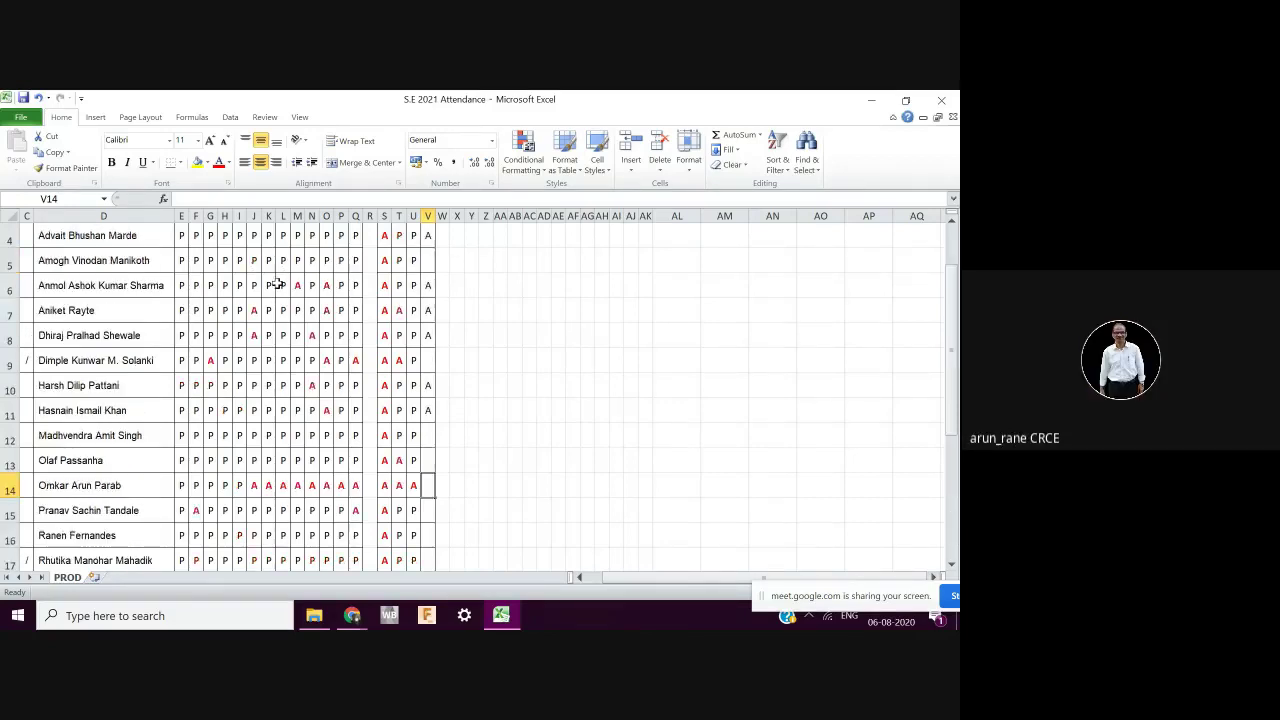
scroll(280, 283, "up", 1)
scroll(257, 305, "down", 2)
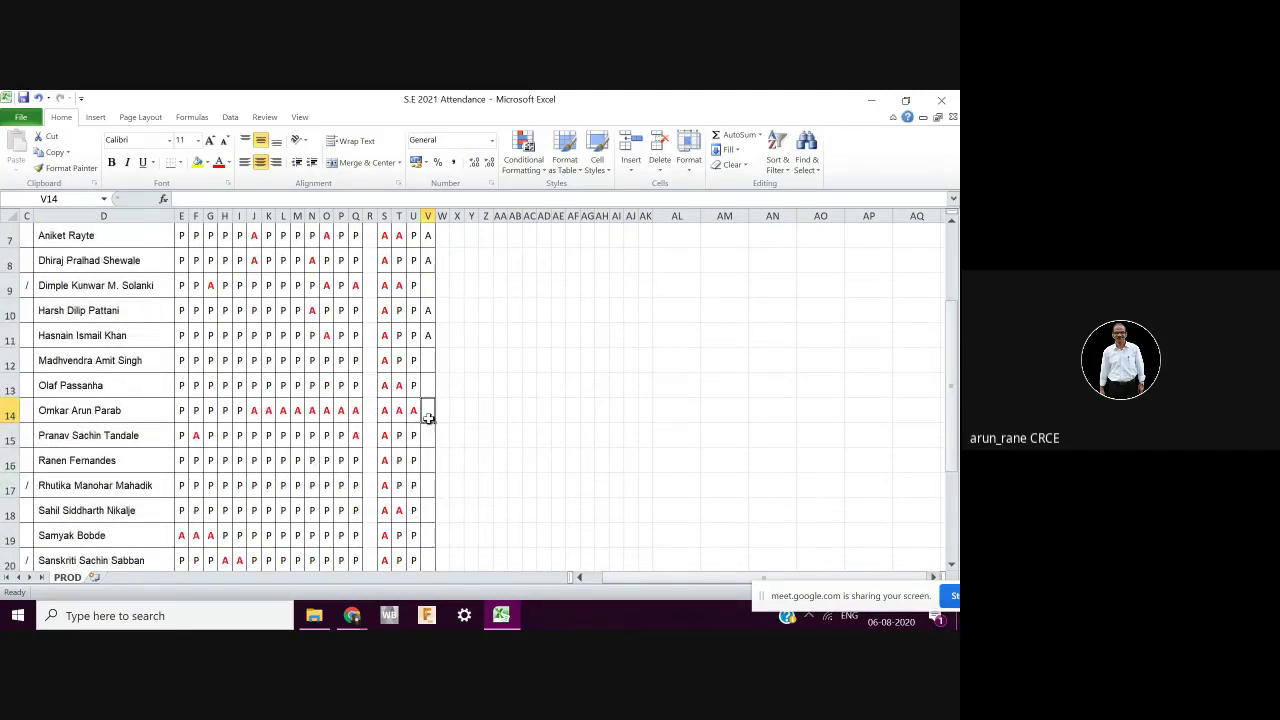
scroll(428, 418, "down", 1)
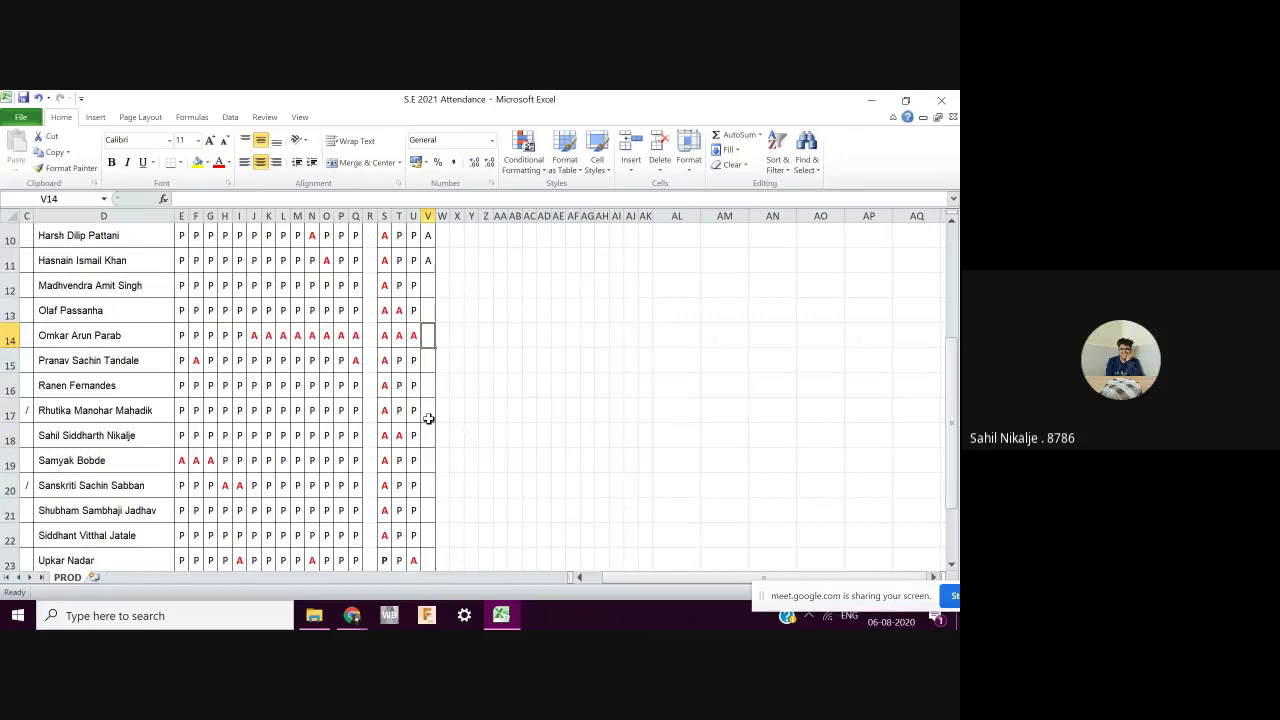
left_click(428, 360)
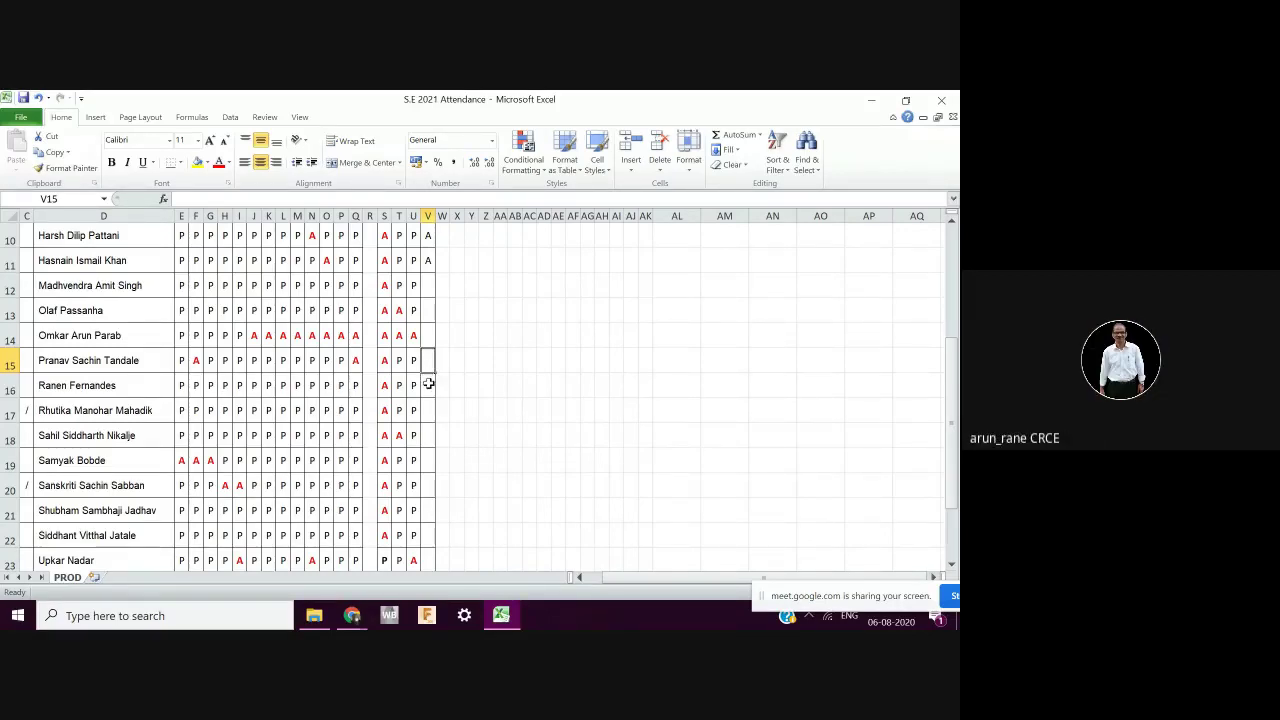
left_click(429, 388)
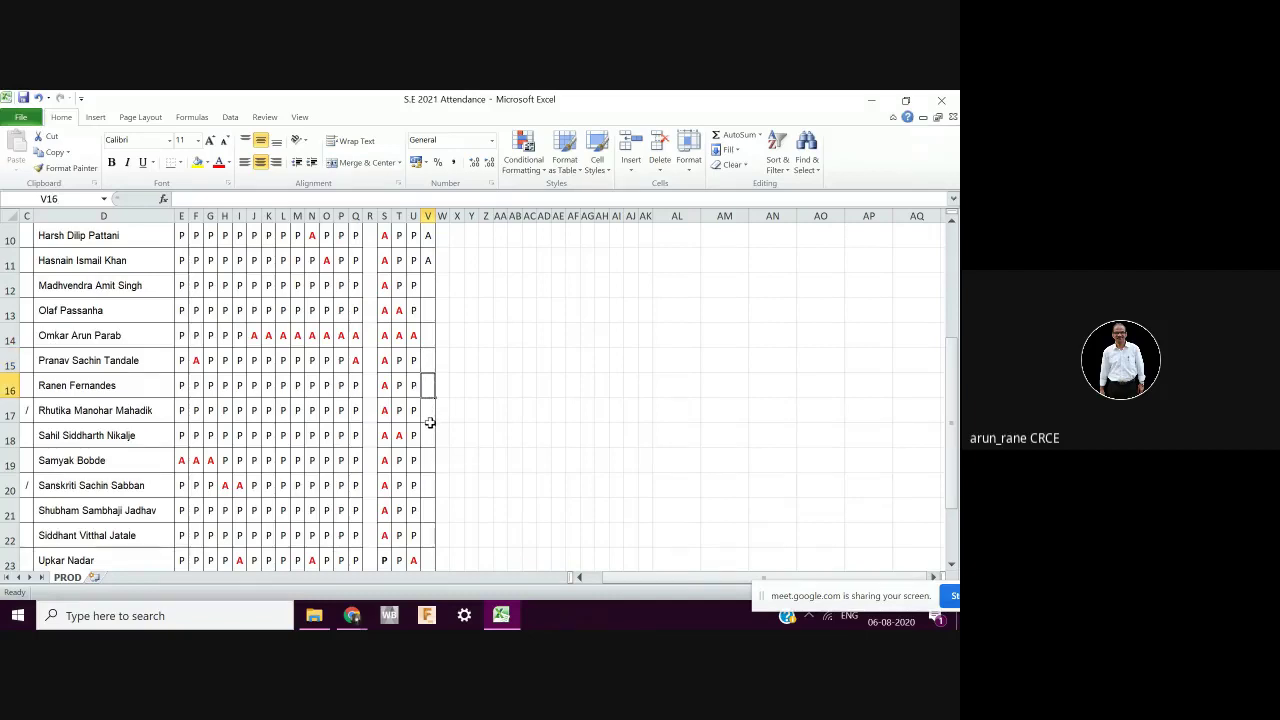
left_click(429, 413)
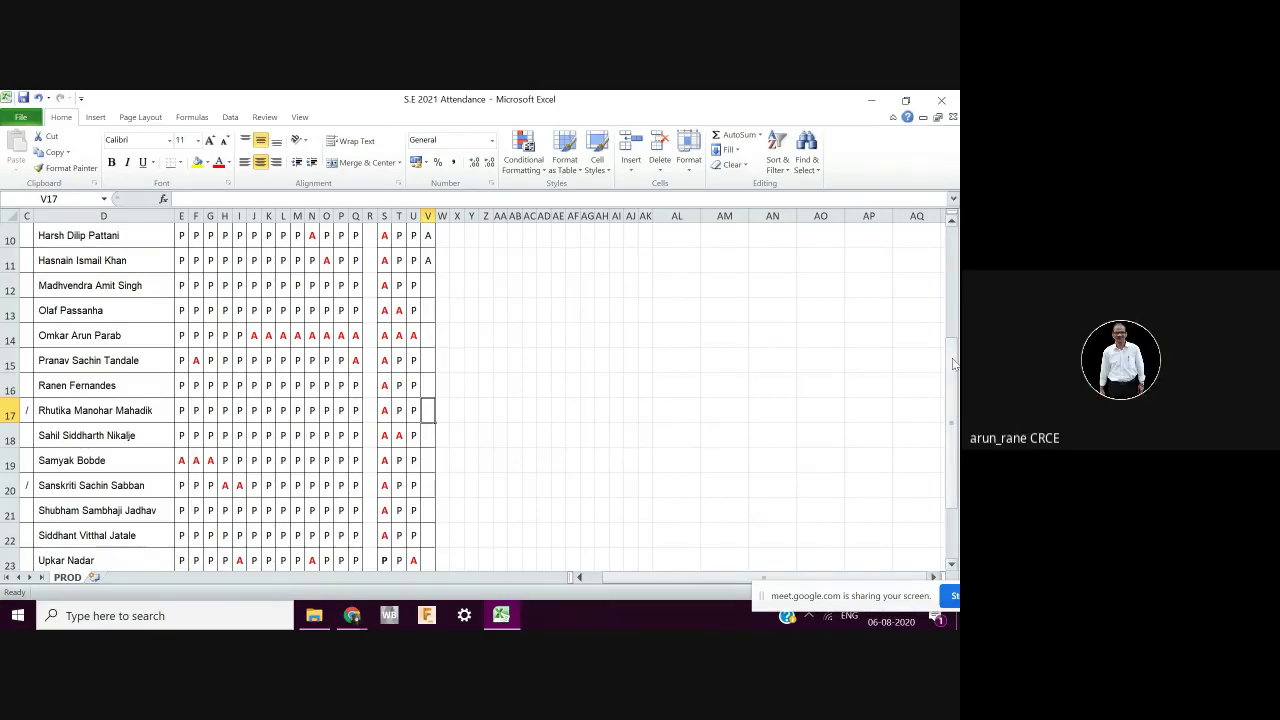
left_click_drag(955, 365, 955, 412)
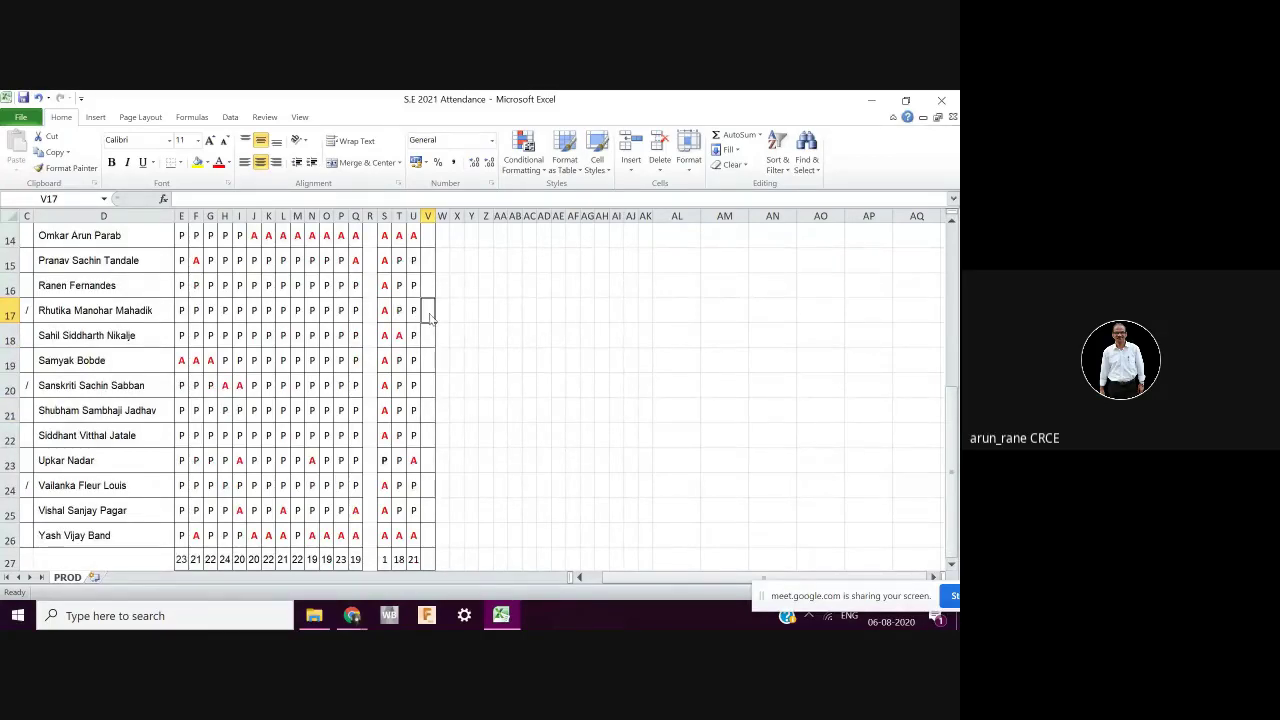
type("A")
key("Return")
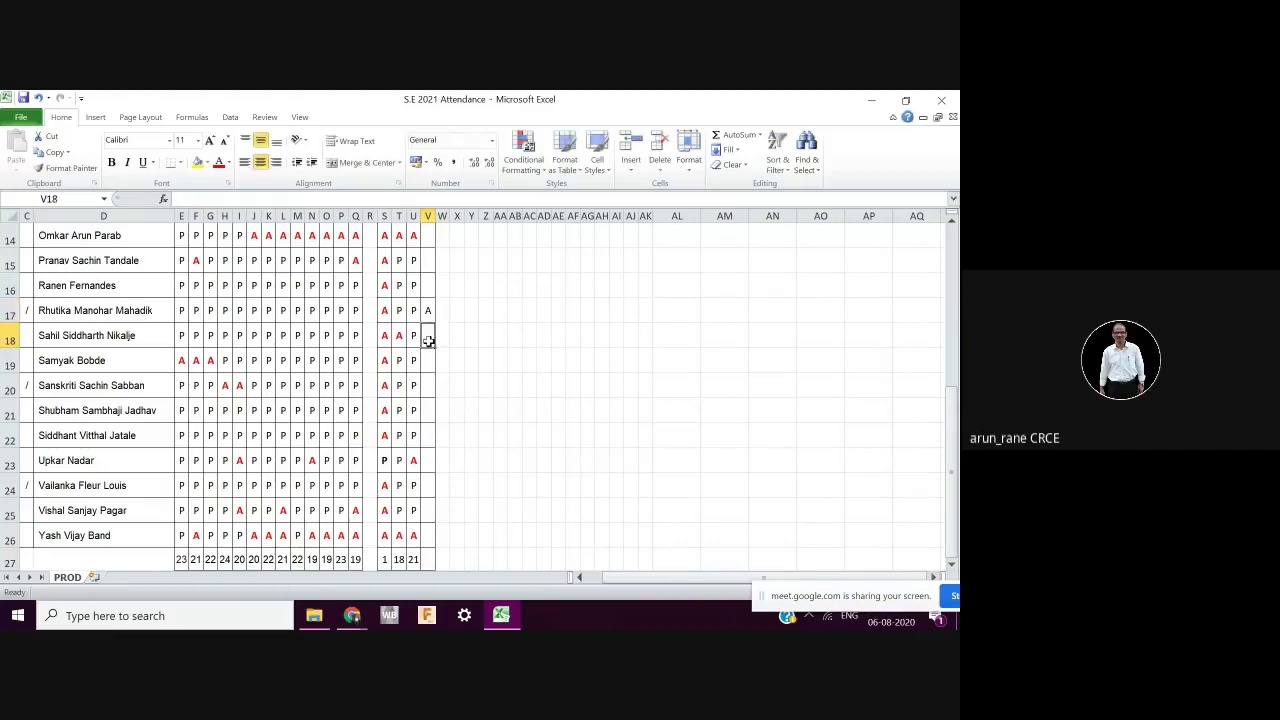
key("ctrl+z")
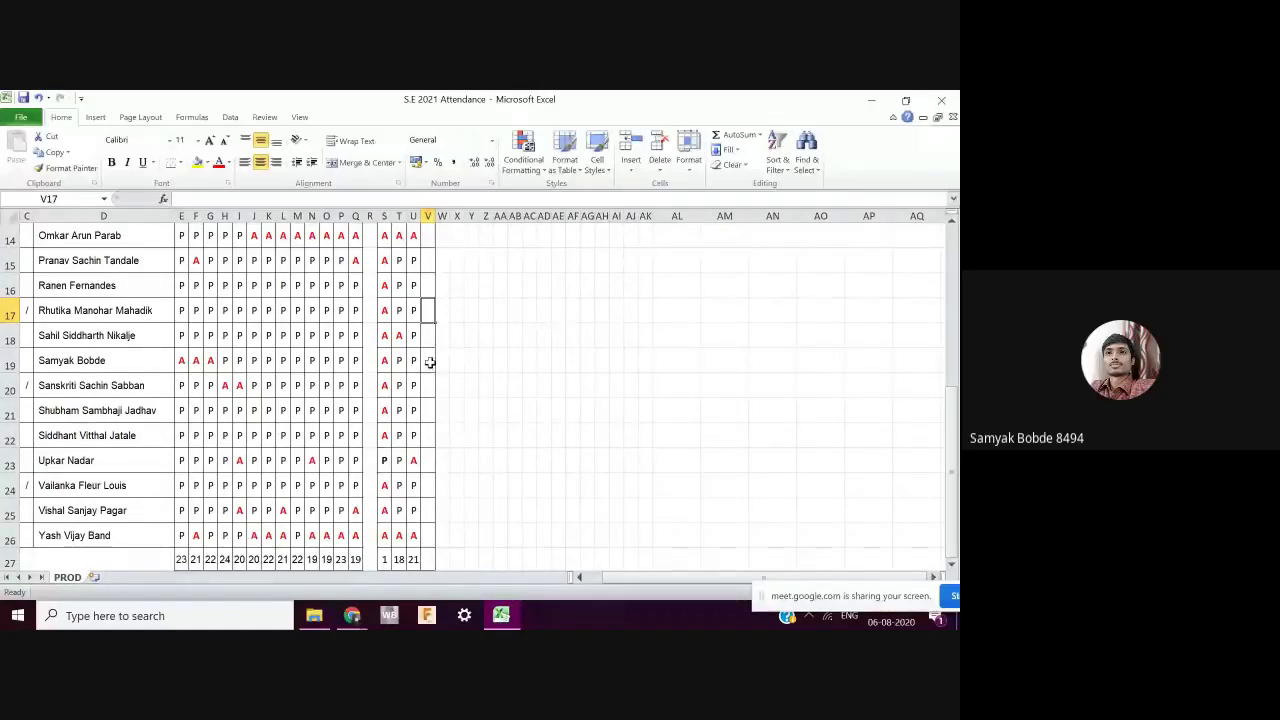
Enter A in the 6 August column for the students in rows 21 and 23.
left_click(429, 362)
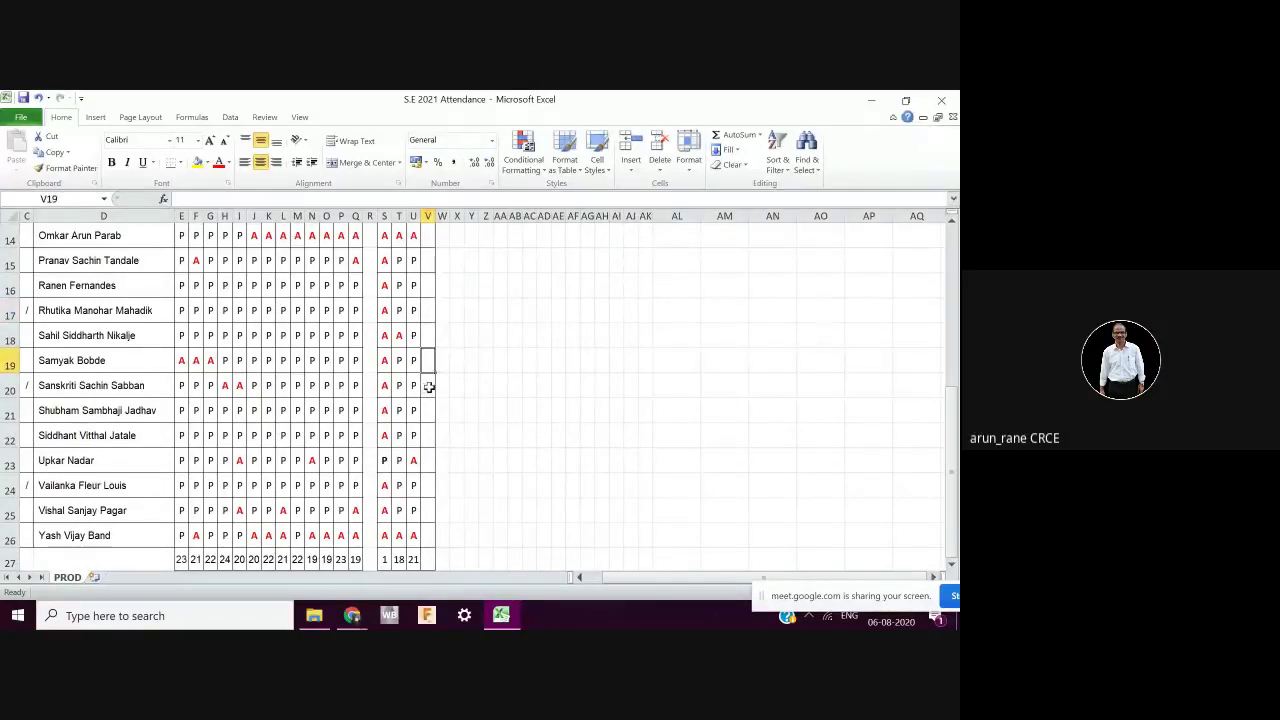
left_click(428, 387)
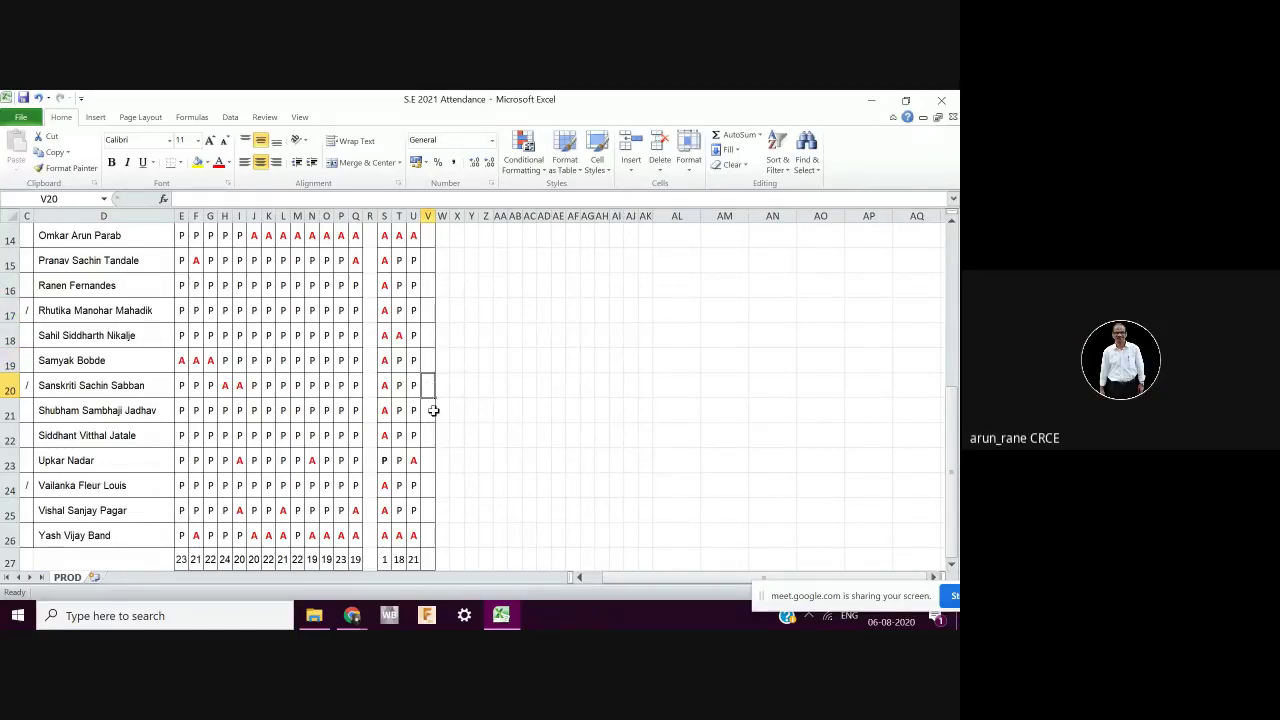
left_click(432, 410)
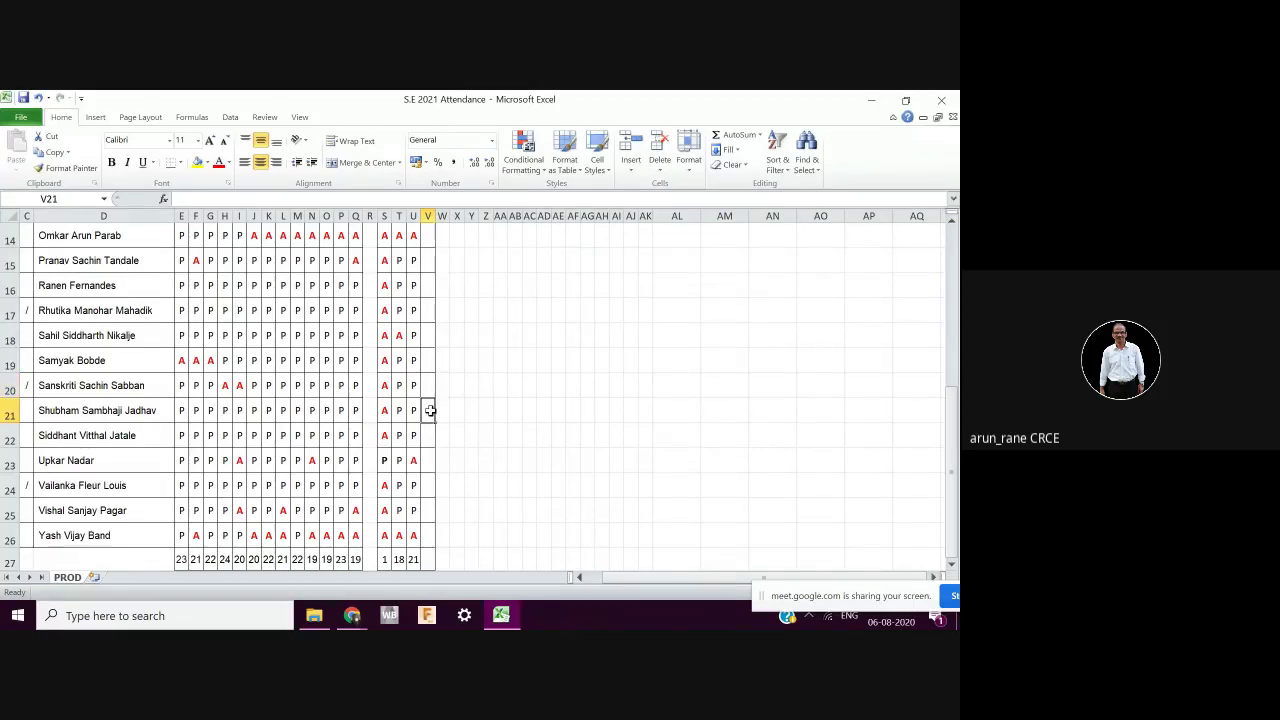
type("A")
left_click(426, 437)
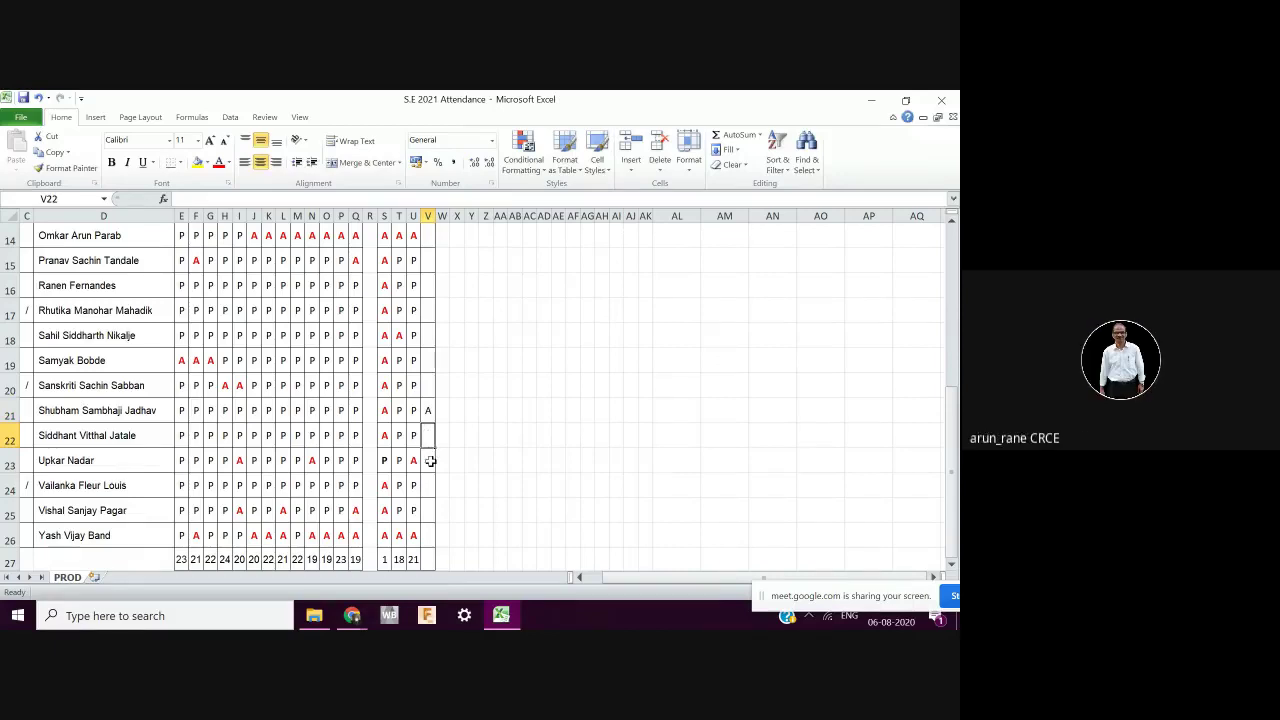
left_click(430, 461)
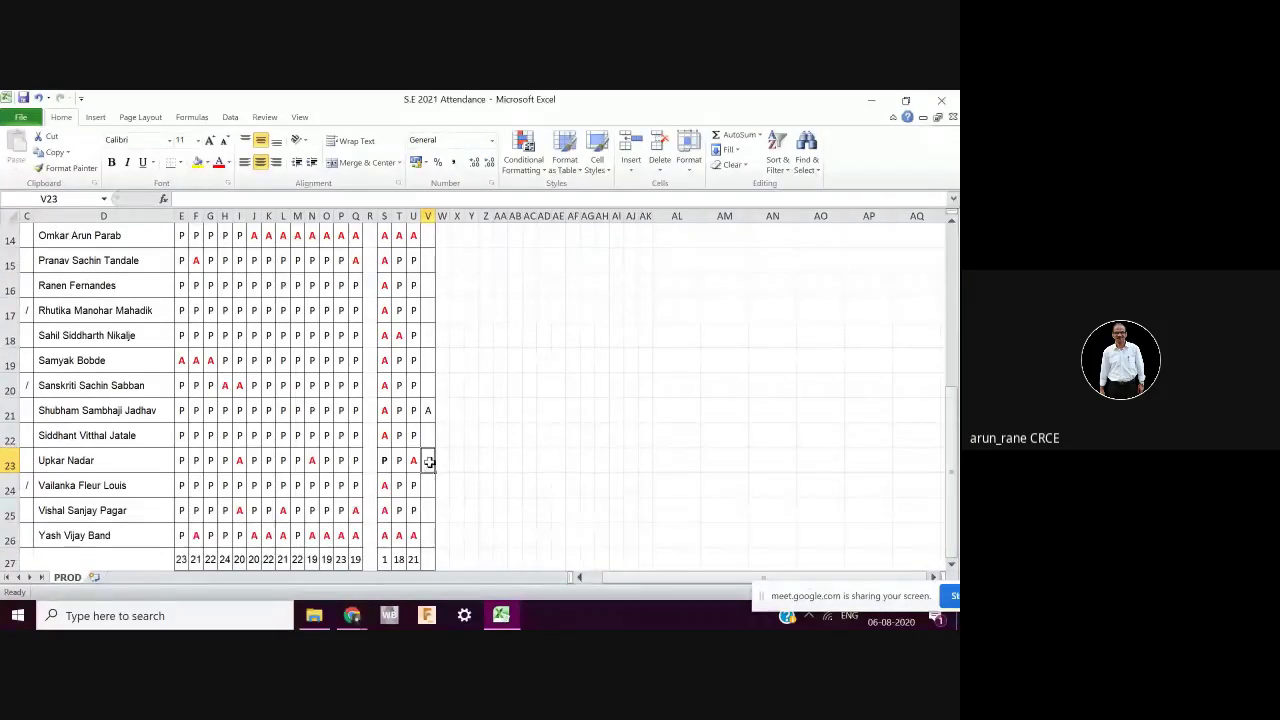
type("A")
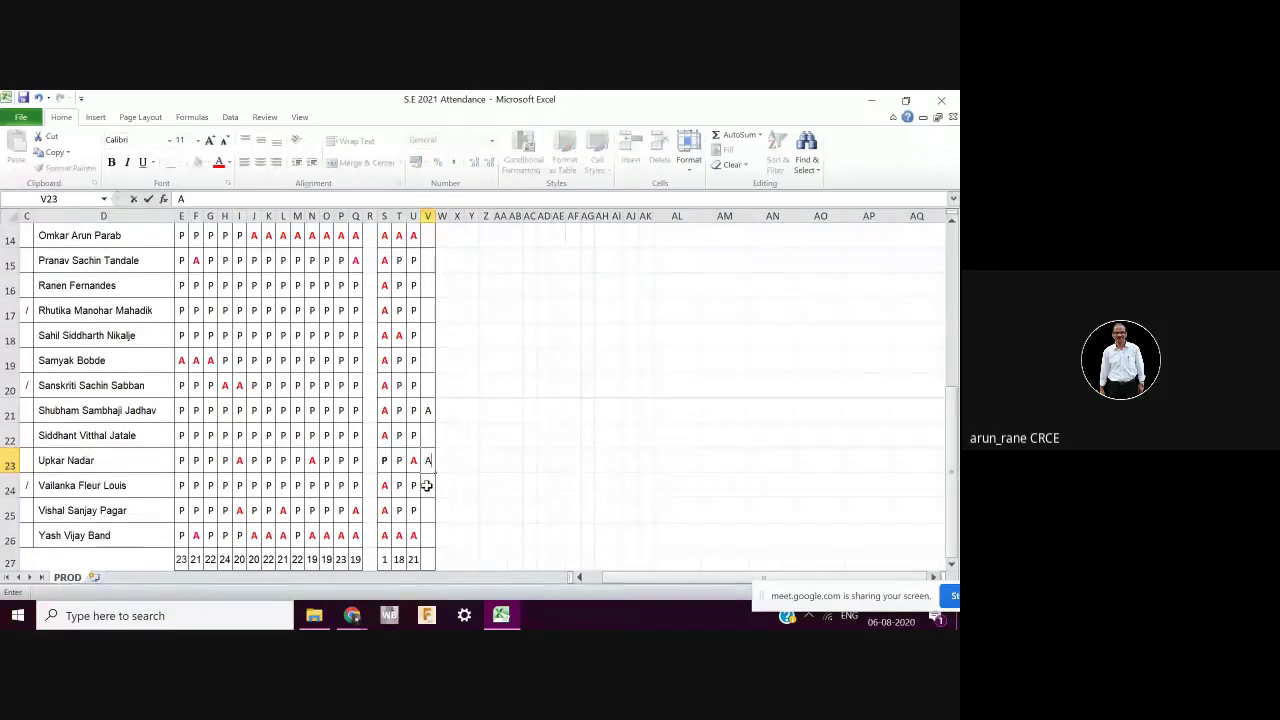
Enter A in the 6 August column for the students in rows 24, 25 and 26.
left_click(426, 485)
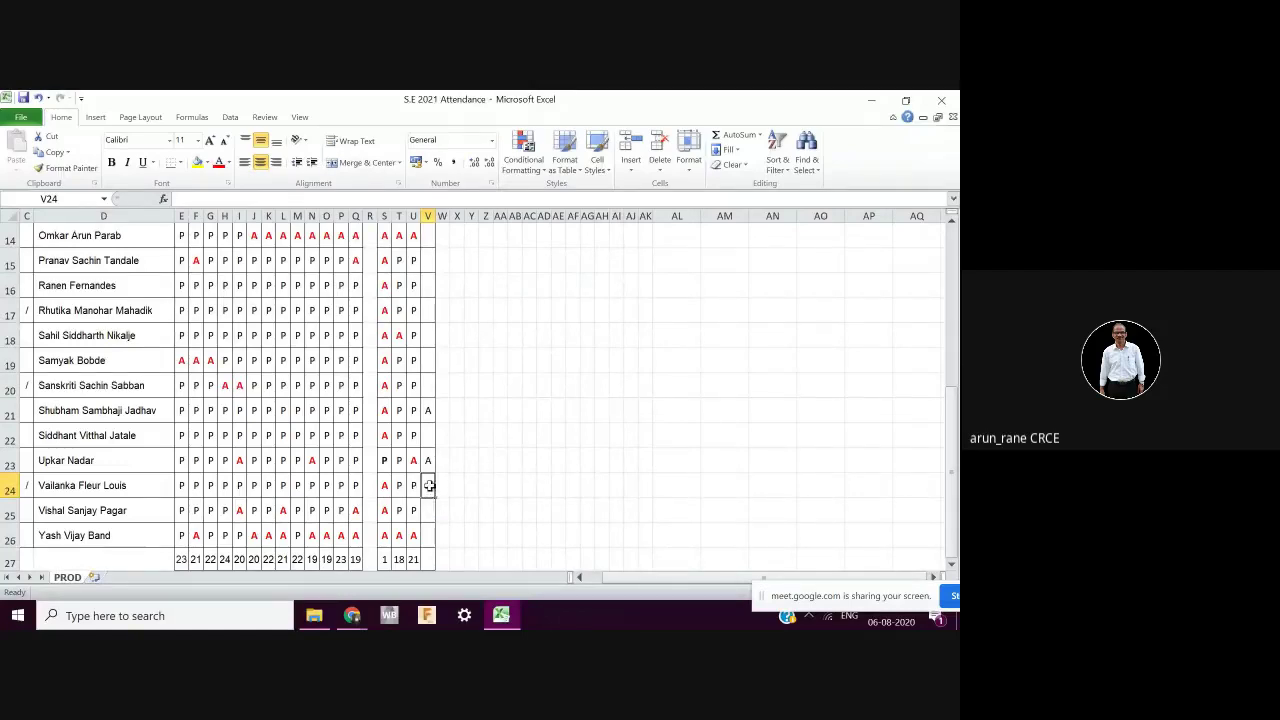
type("A")
left_click(428, 510)
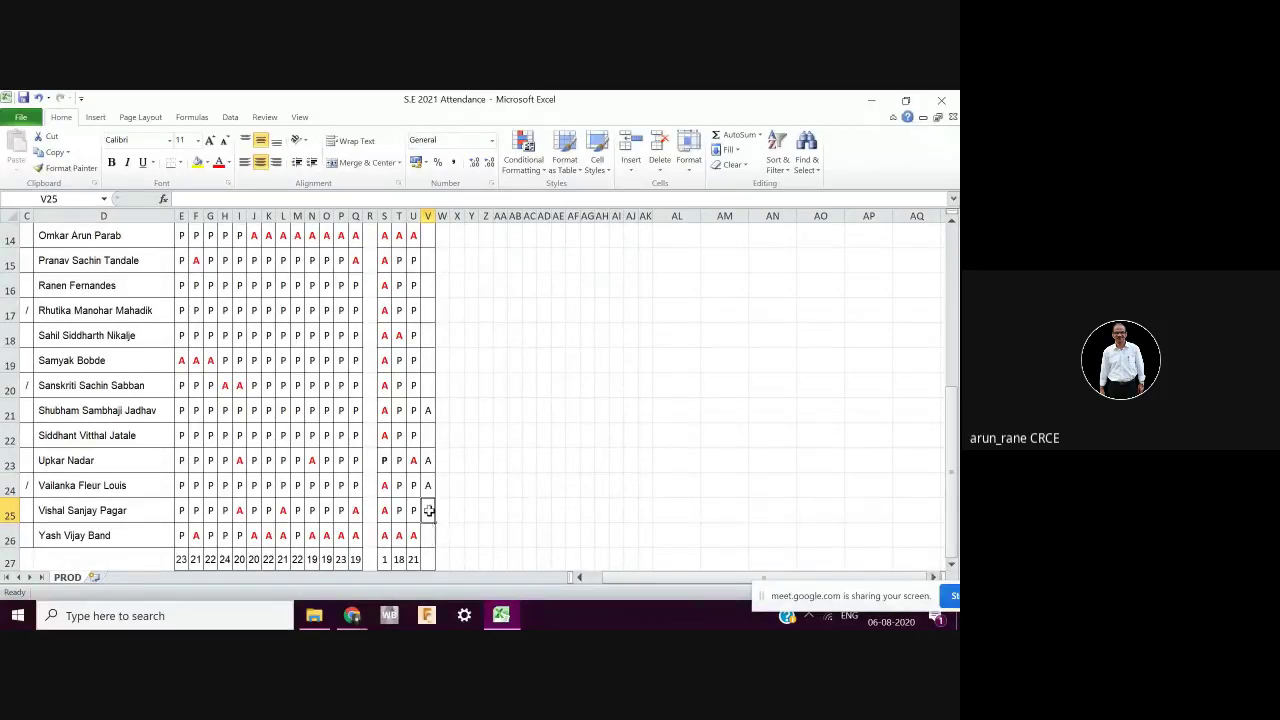
type("A")
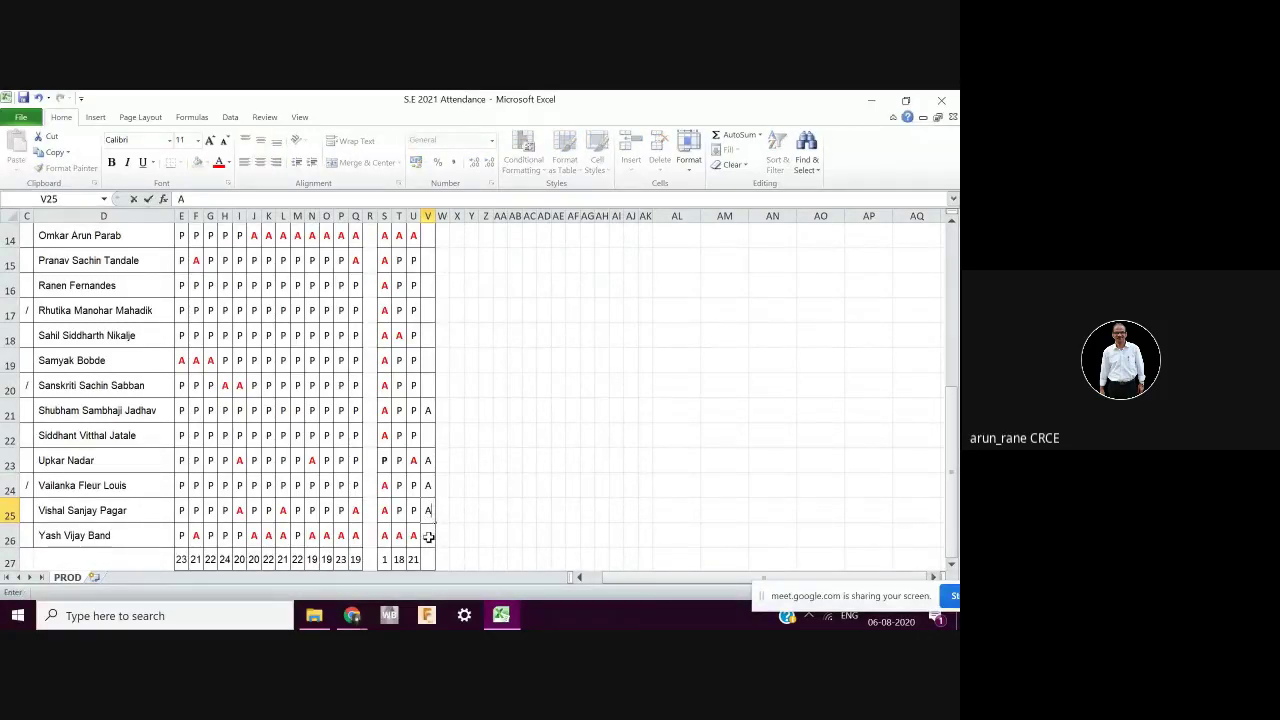
left_click(428, 537)
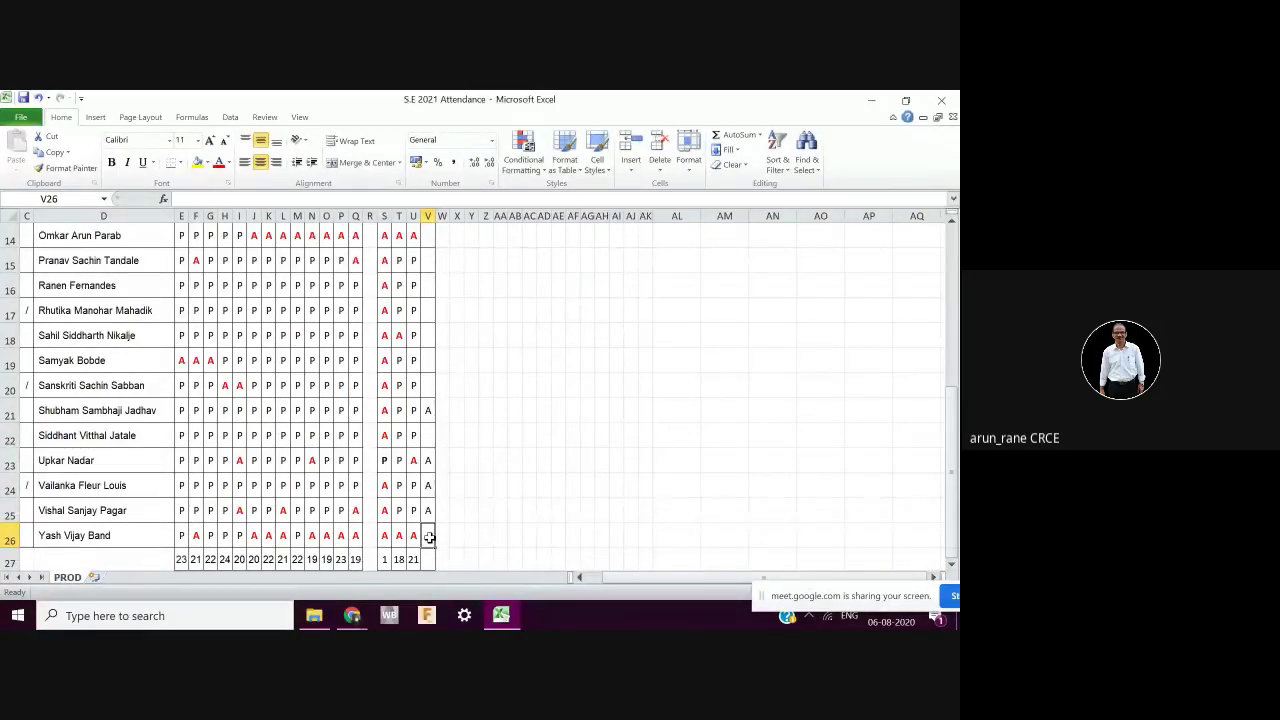
type("A")
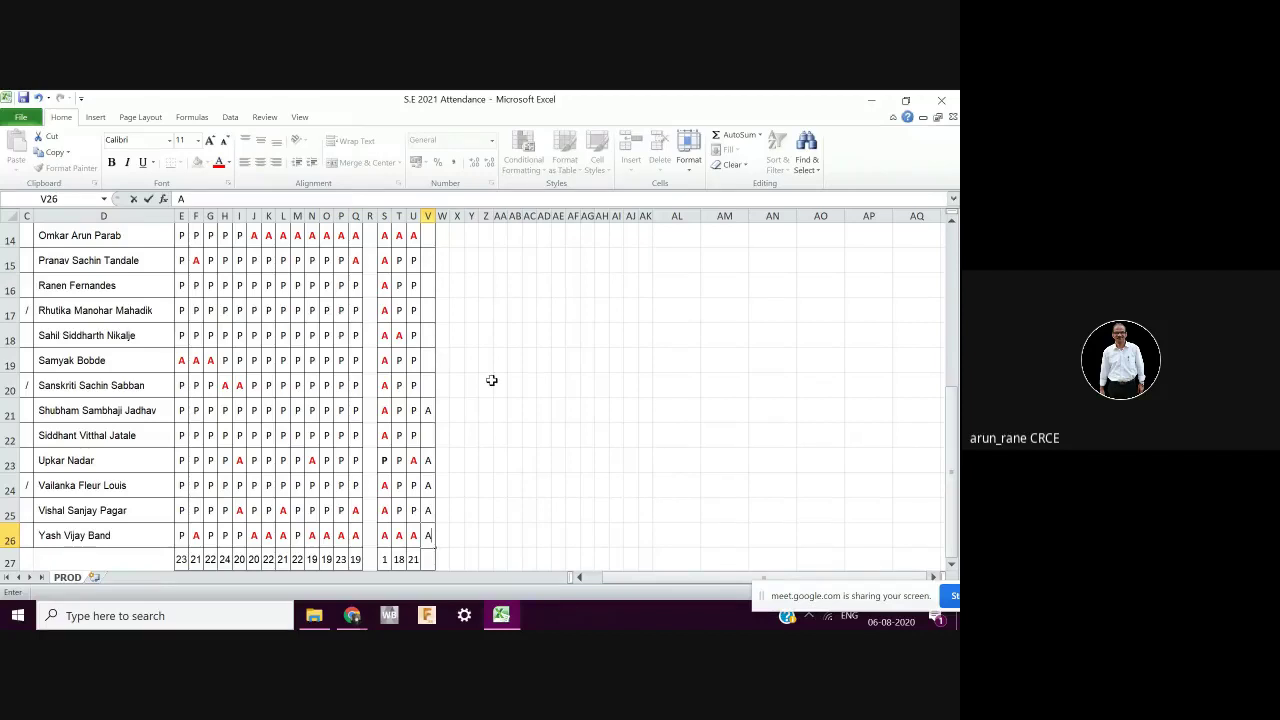
Count the absence marks in the 6 August column from row 4 to row 26, uncovering the selection count.
scroll(491, 380, "up", 1)
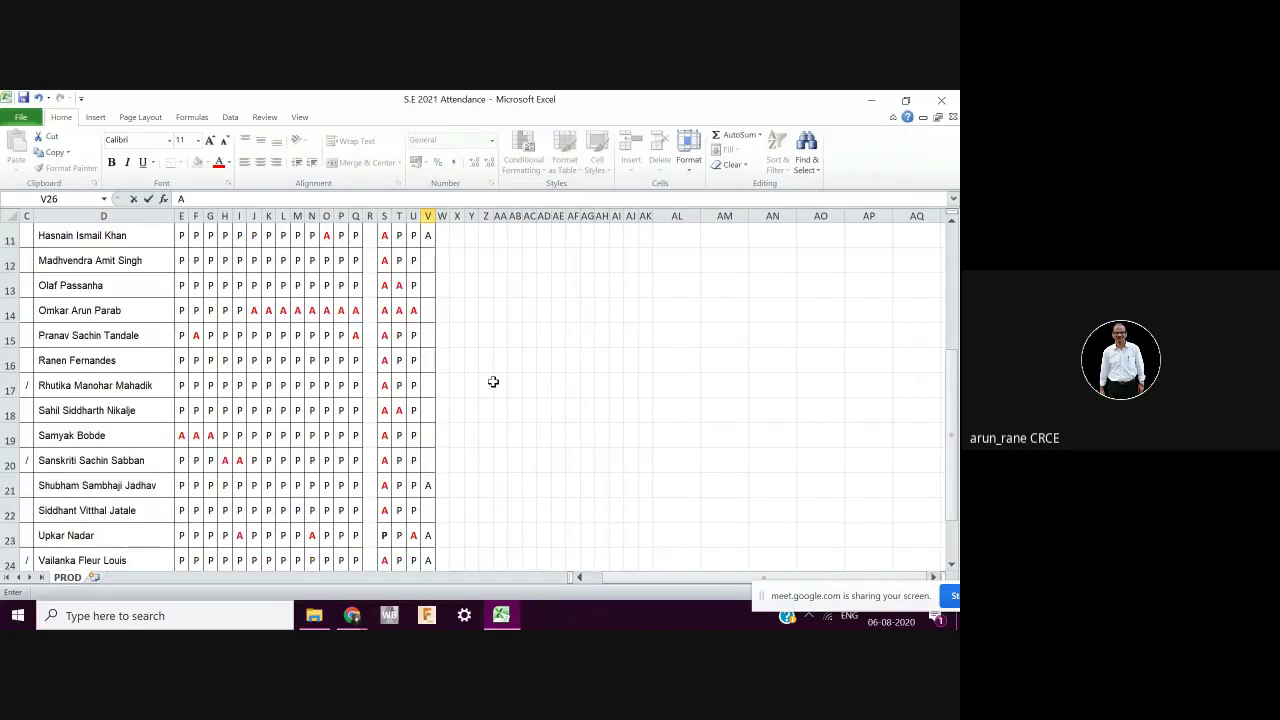
scroll(493, 381, "up", 2)
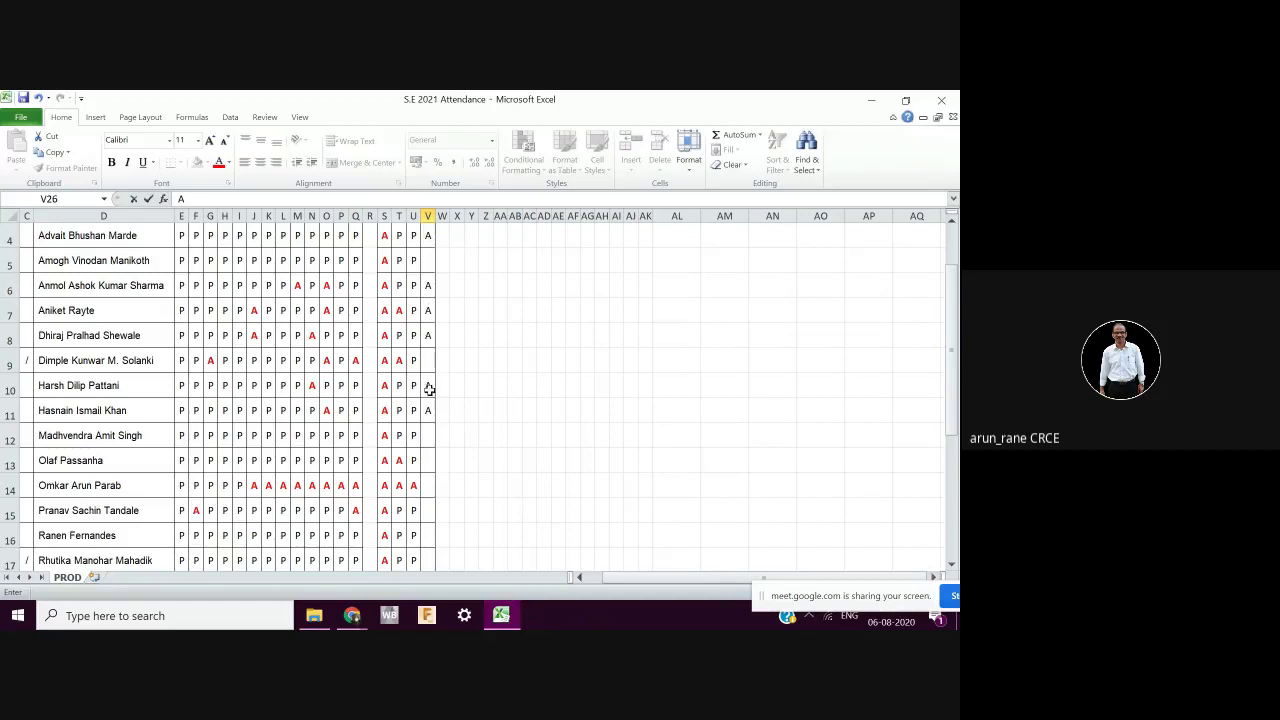
left_click(428, 233)
left_click_drag(428, 253, 431, 489)
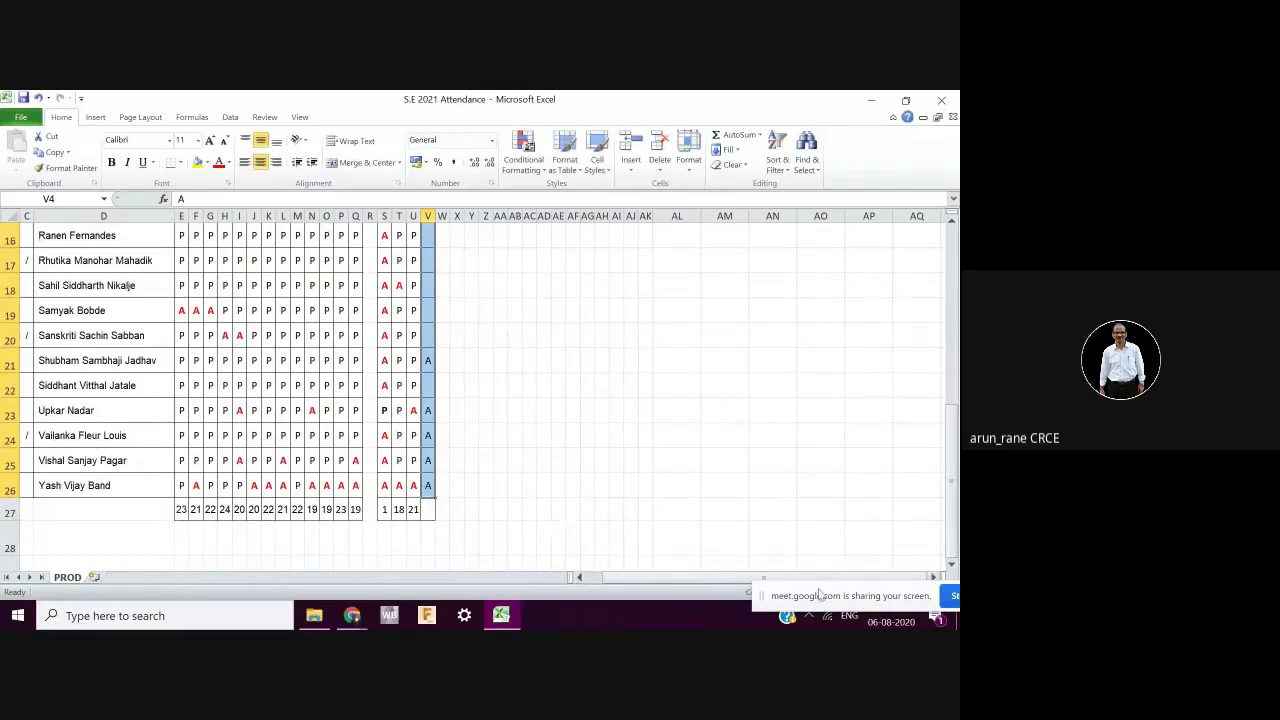
left_click(882, 592)
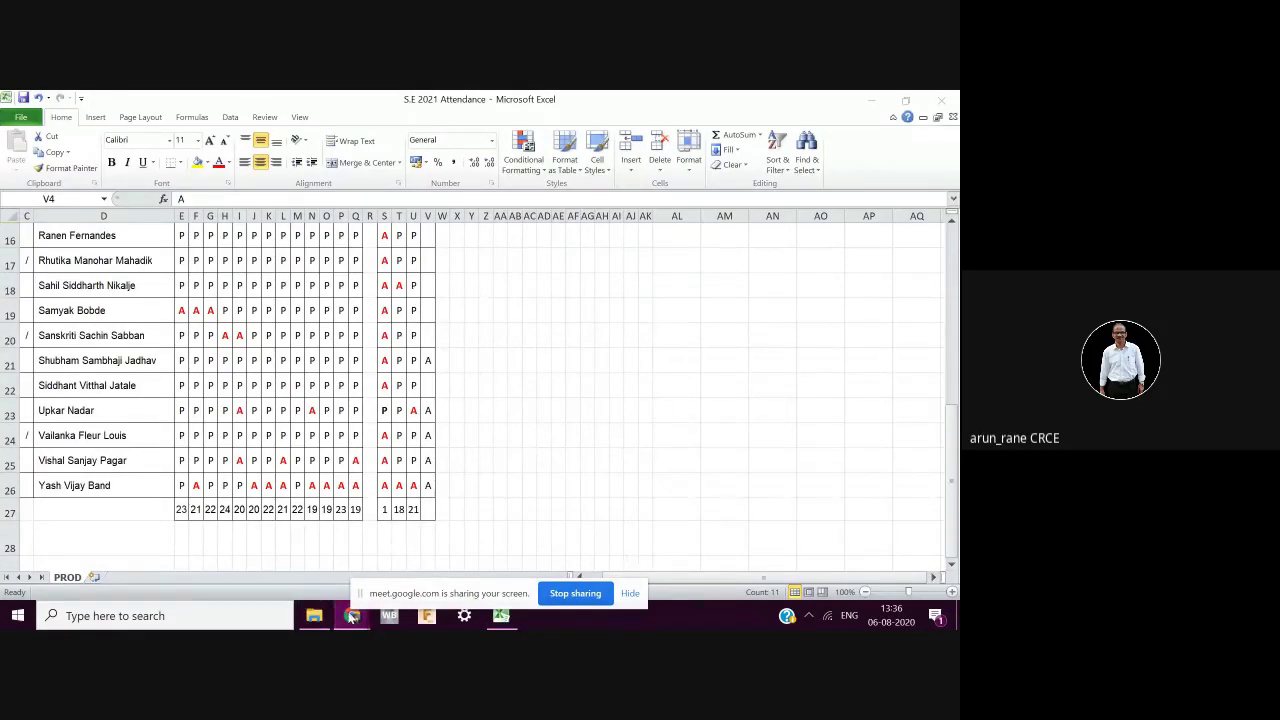
Switch to the CAMD Lecture 4 meeting in Google Meet and stop its recording.
mouse_move(352, 617)
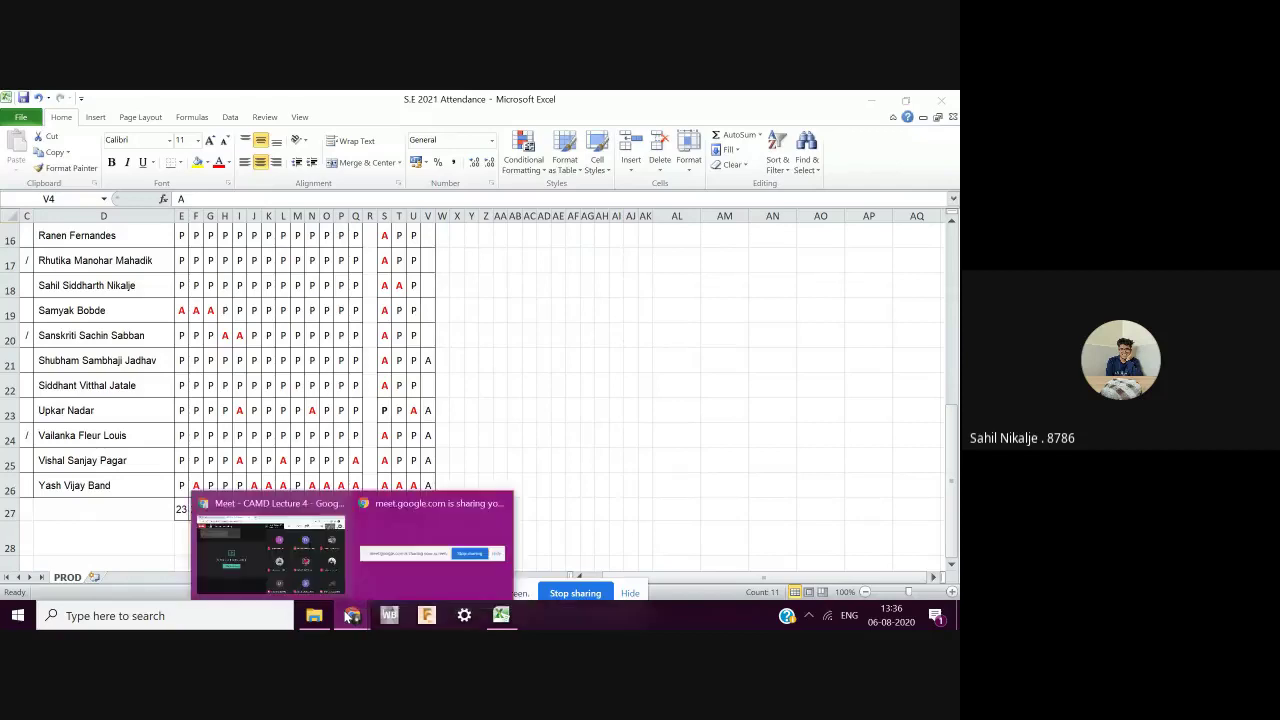
left_click(297, 562)
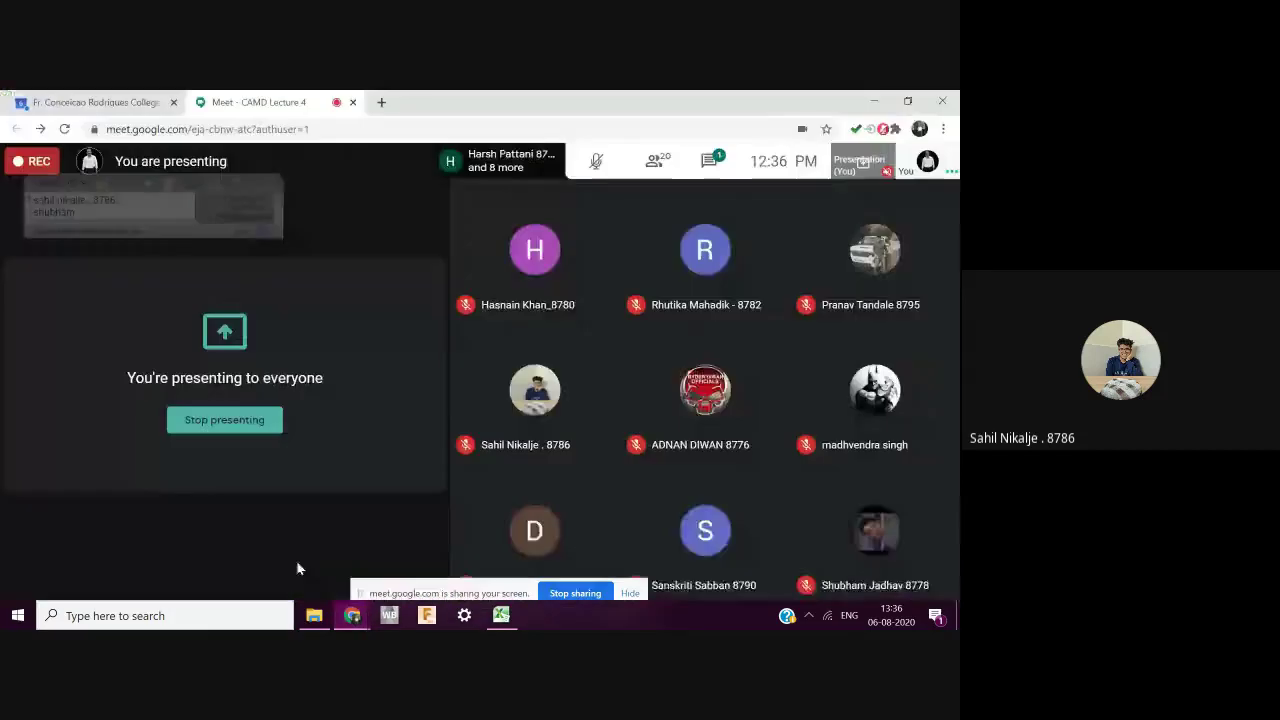
mouse_move(345, 614)
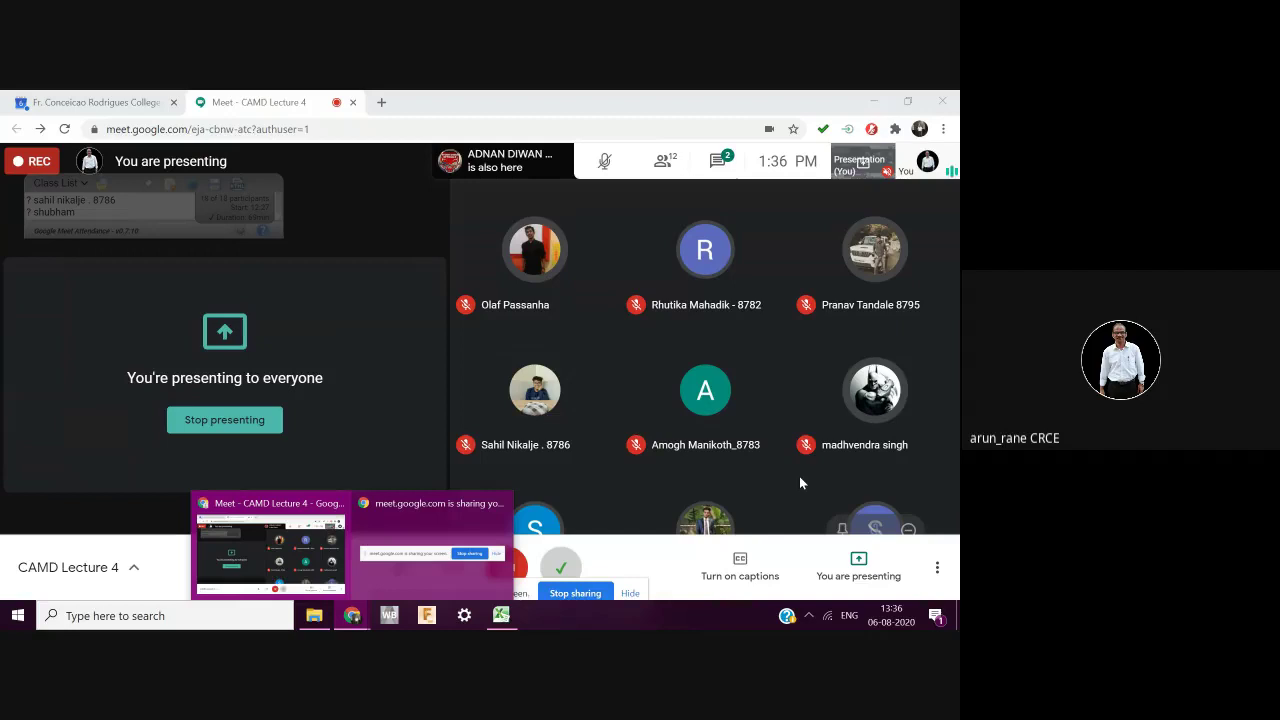
left_click(937, 567)
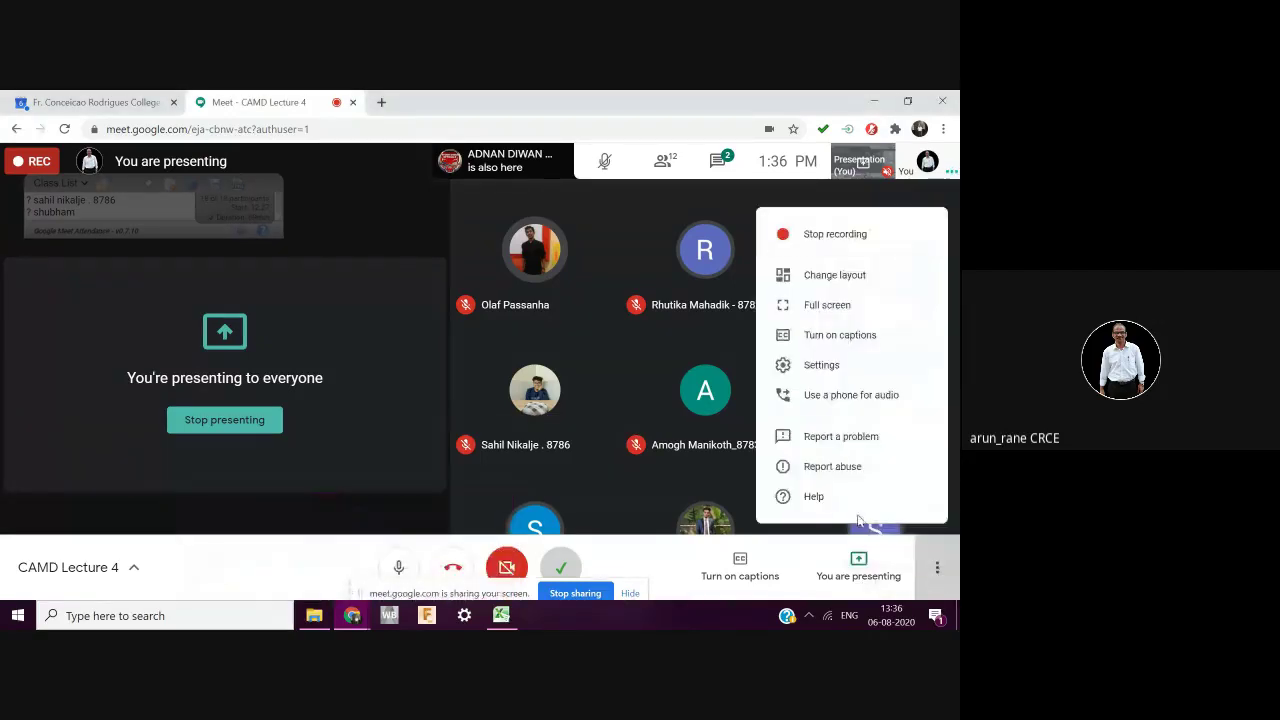
left_click(822, 237)
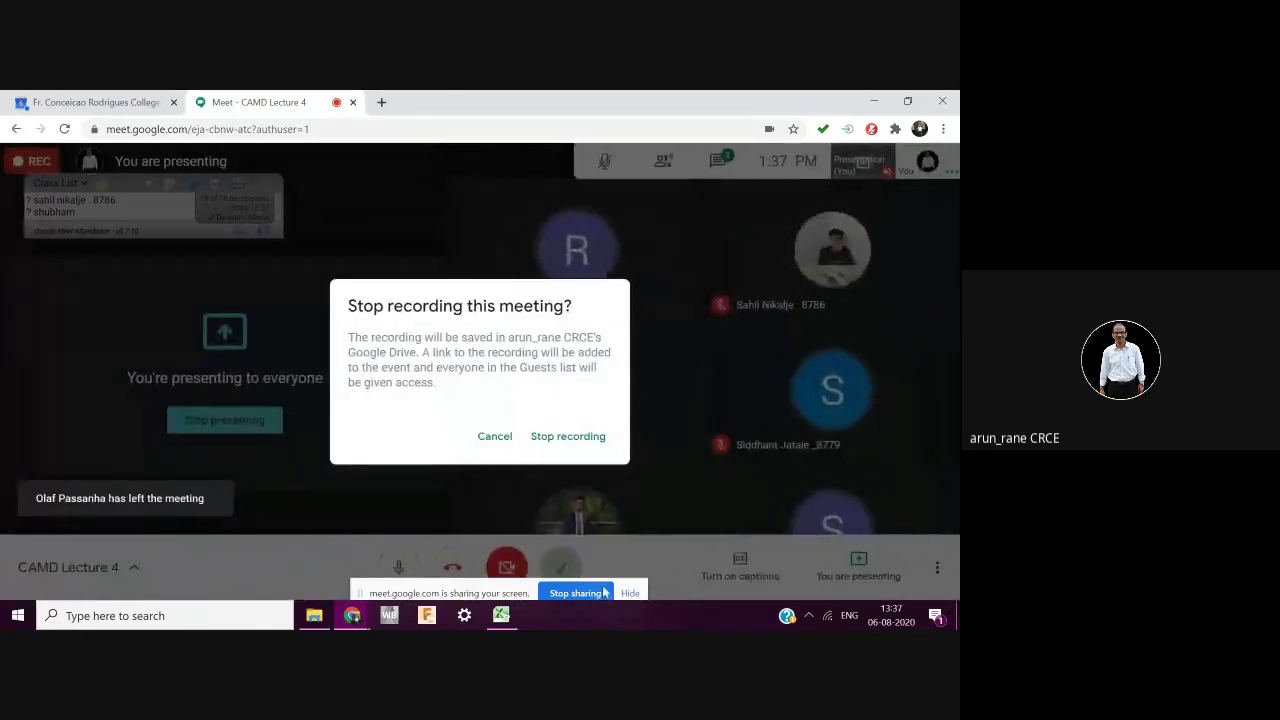